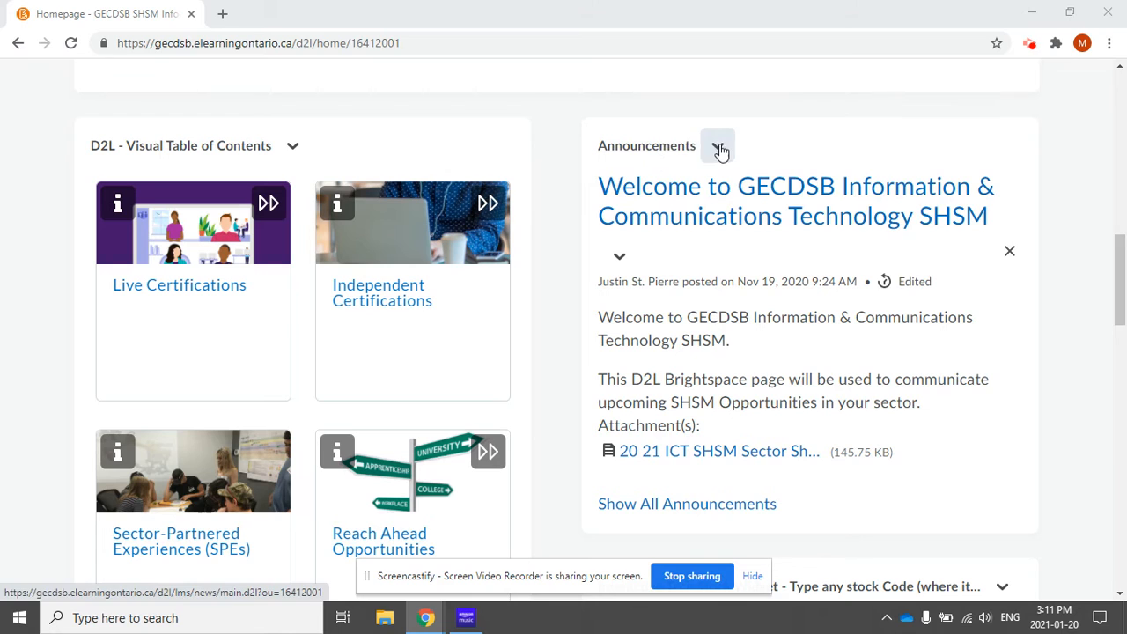
Step: Start a new announcement and give it the headline "Test Annoucement KDHS"
{"action": "left_click", "coordinate": [721, 148]}
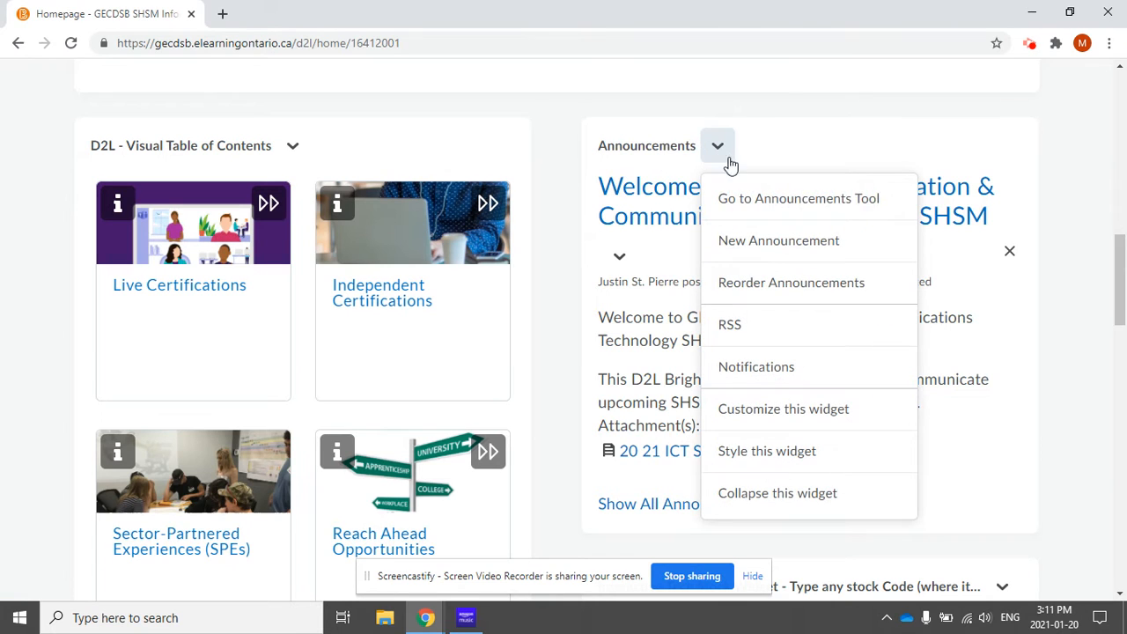
{"action": "left_click", "coordinate": [779, 242]}
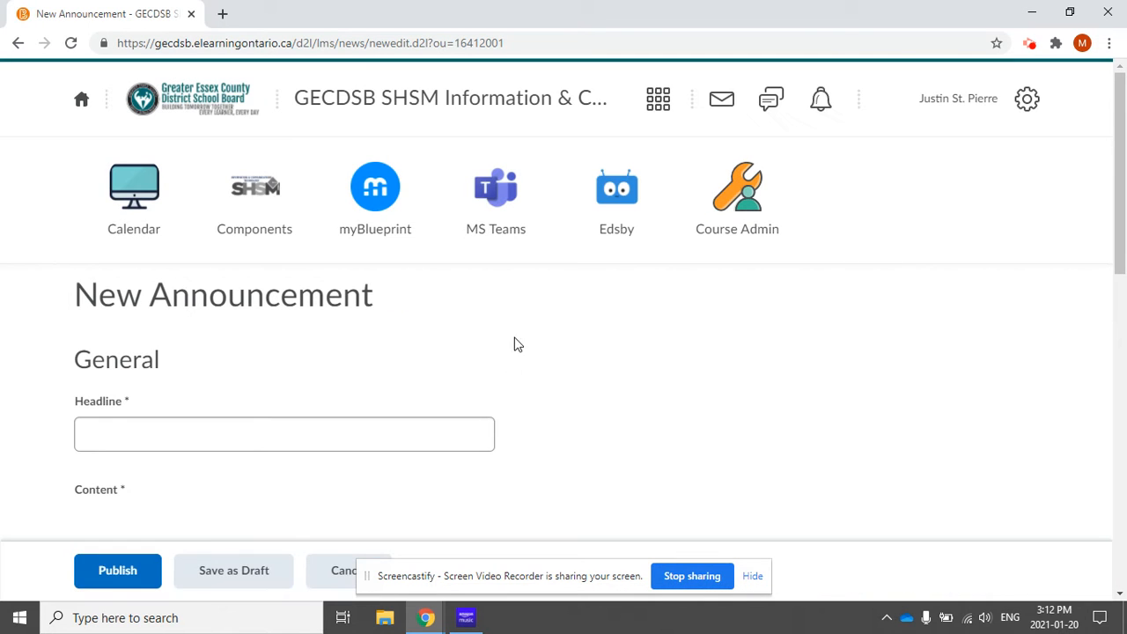
{"action": "scroll", "coordinate": [538, 385], "scroll_direction": "down", "scroll_amount": 3}
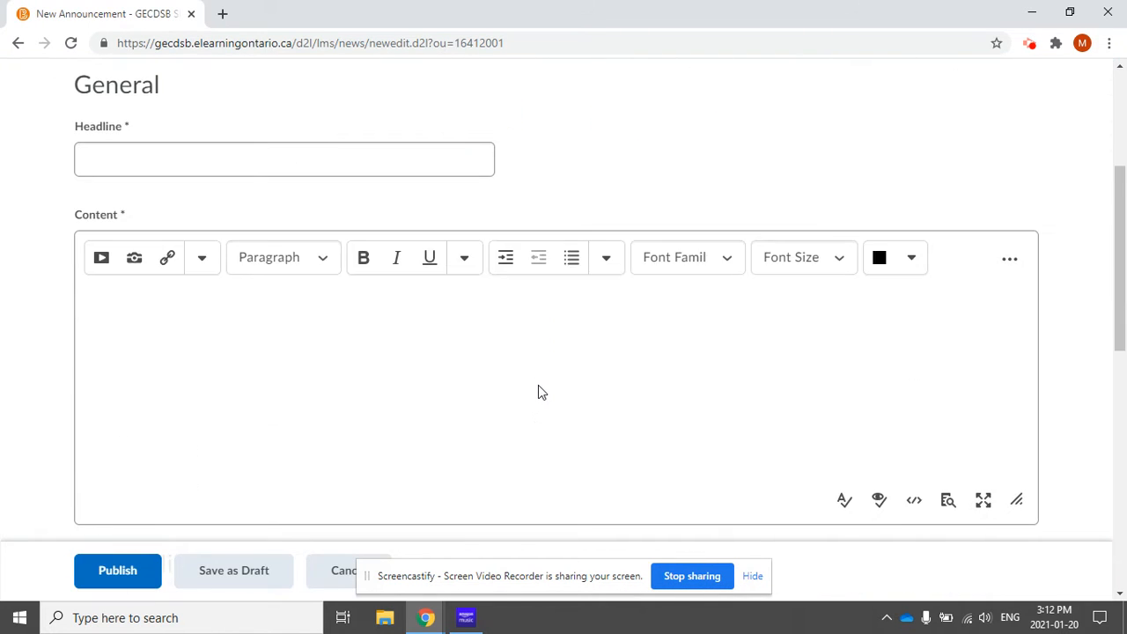
{"action": "left_click", "coordinate": [259, 172]}
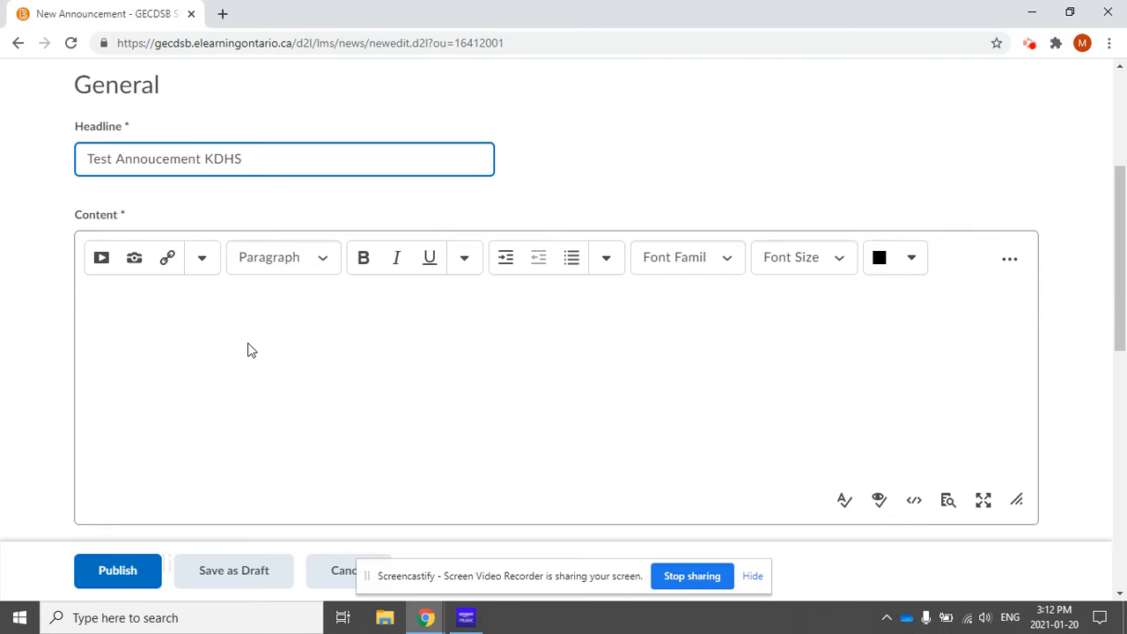
Step: Look over the announcement form's content editor, start and end date settings, attachment options and additional release conditions
{"action": "scroll", "coordinate": [248, 350], "scroll_direction": "down", "scroll_amount": 2}
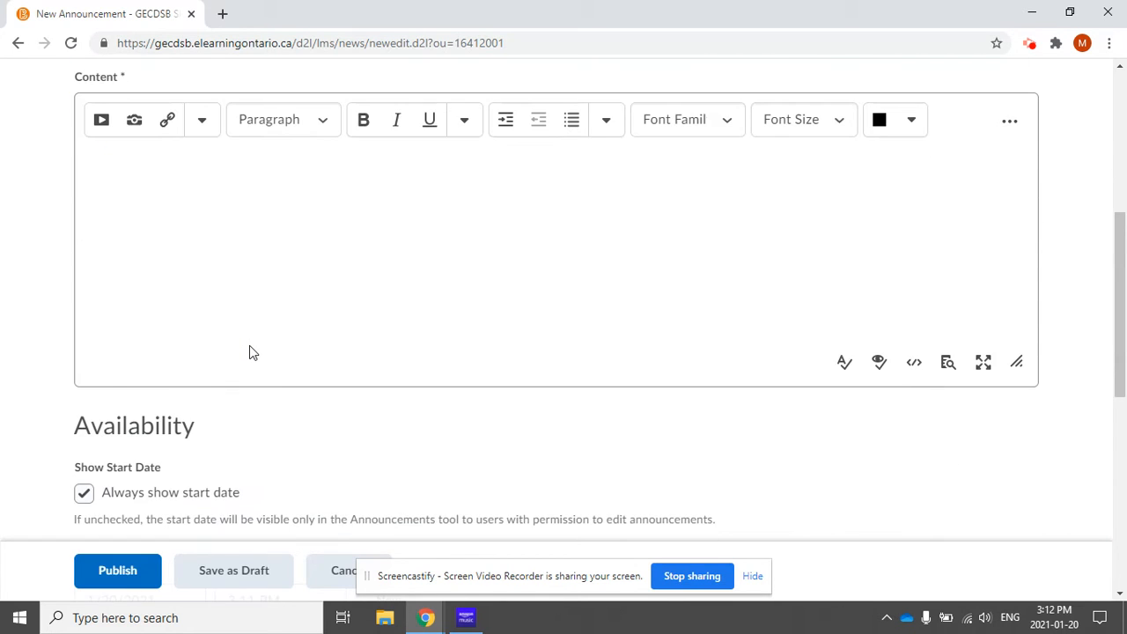
{"action": "scroll", "coordinate": [249, 352], "scroll_direction": "down", "scroll_amount": 2}
{"action": "scroll", "coordinate": [250, 352], "scroll_direction": "up", "scroll_amount": 4}
{"action": "left_click", "coordinate": [238, 326]}
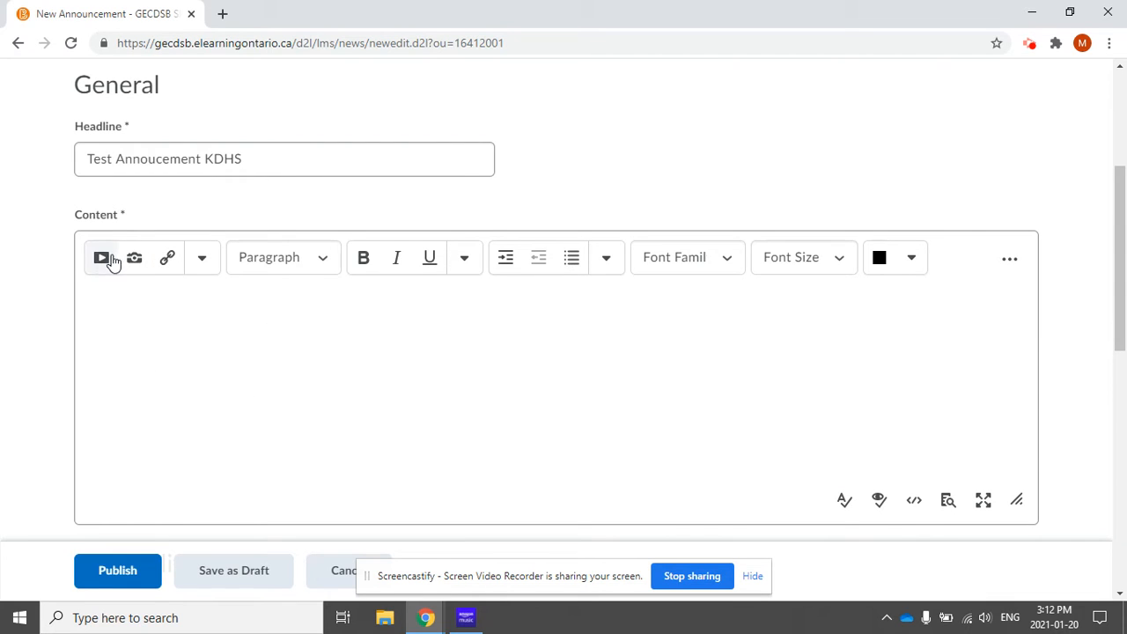
{"action": "scroll", "coordinate": [236, 398], "scroll_direction": "down", "scroll_amount": 3}
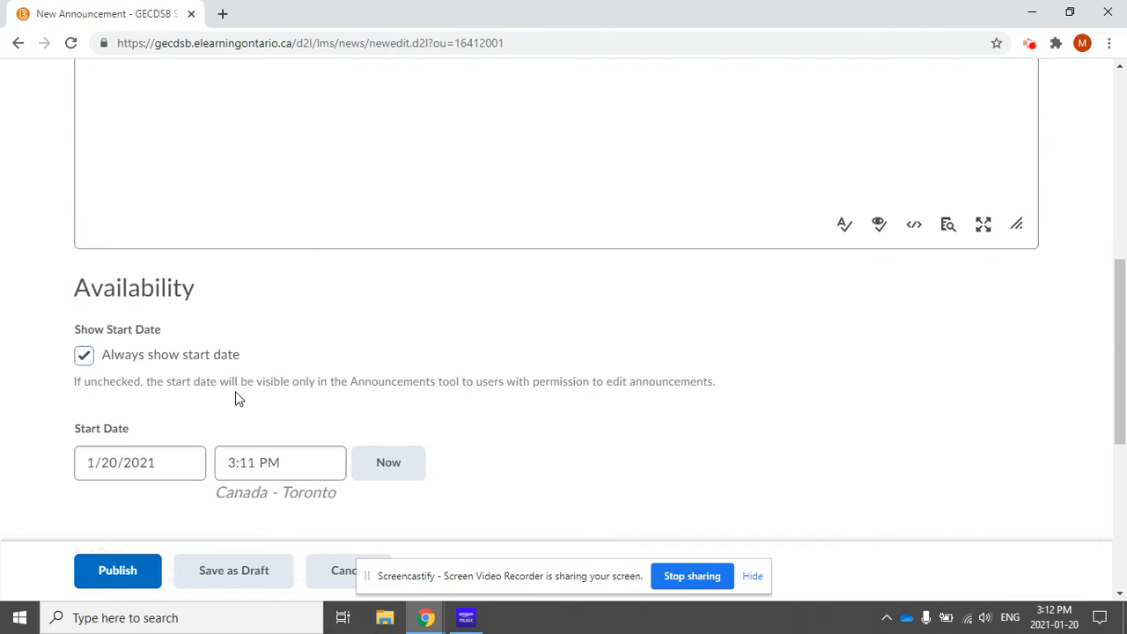
{"action": "scroll", "coordinate": [238, 401], "scroll_direction": "down", "scroll_amount": 3}
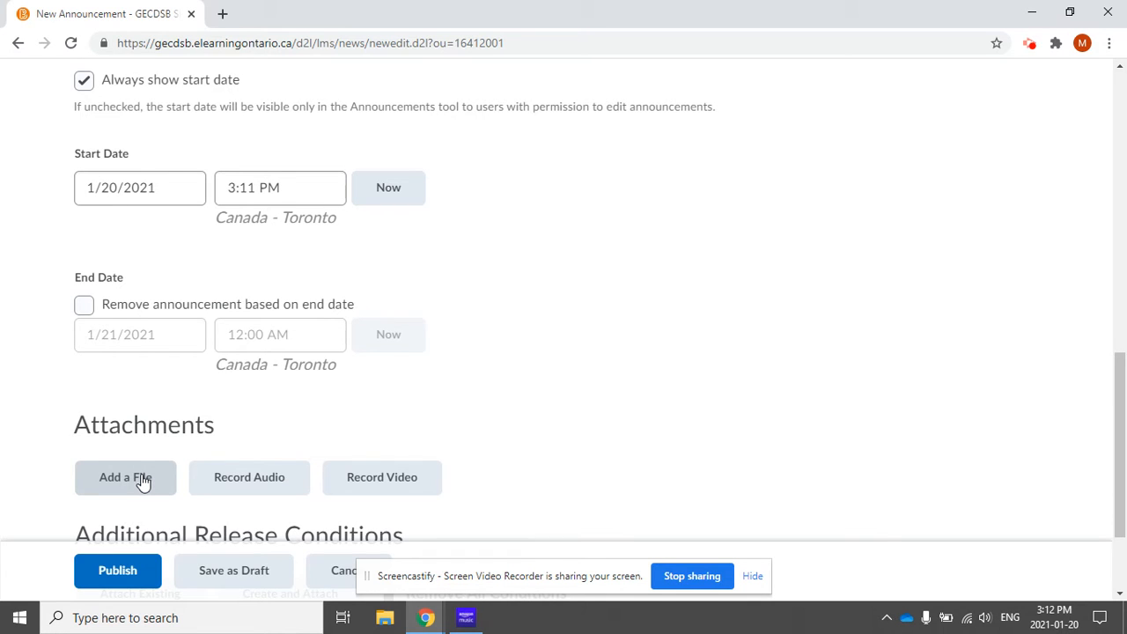
{"action": "scroll", "coordinate": [450, 399], "scroll_direction": "up", "scroll_amount": 6}
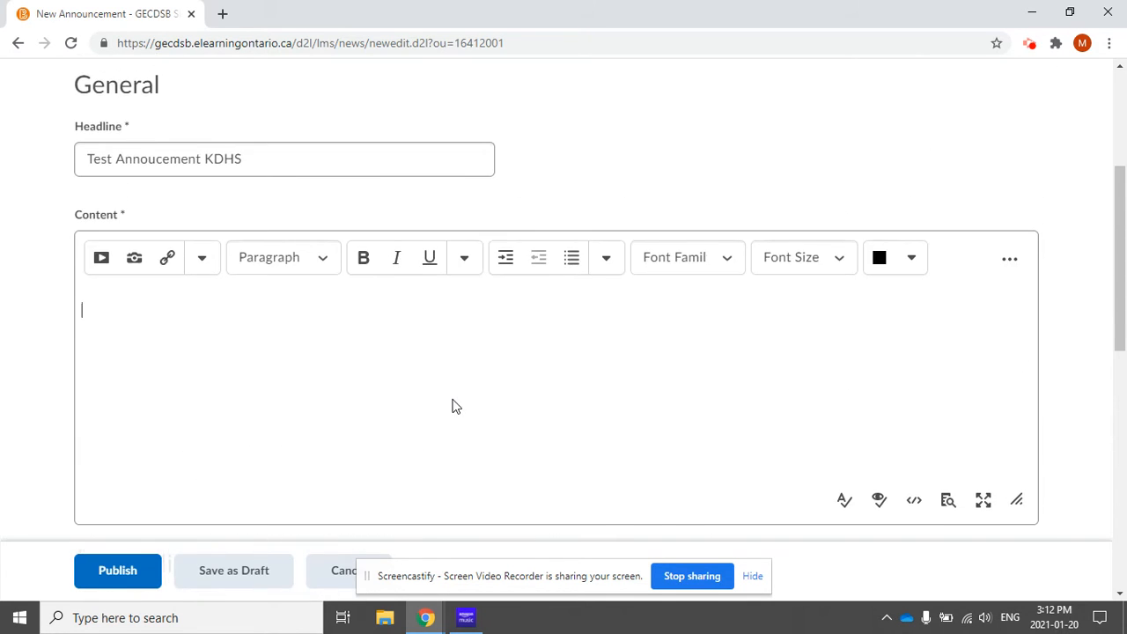
{"action": "scroll", "coordinate": [455, 406], "scroll_direction": "down", "scroll_amount": 8}
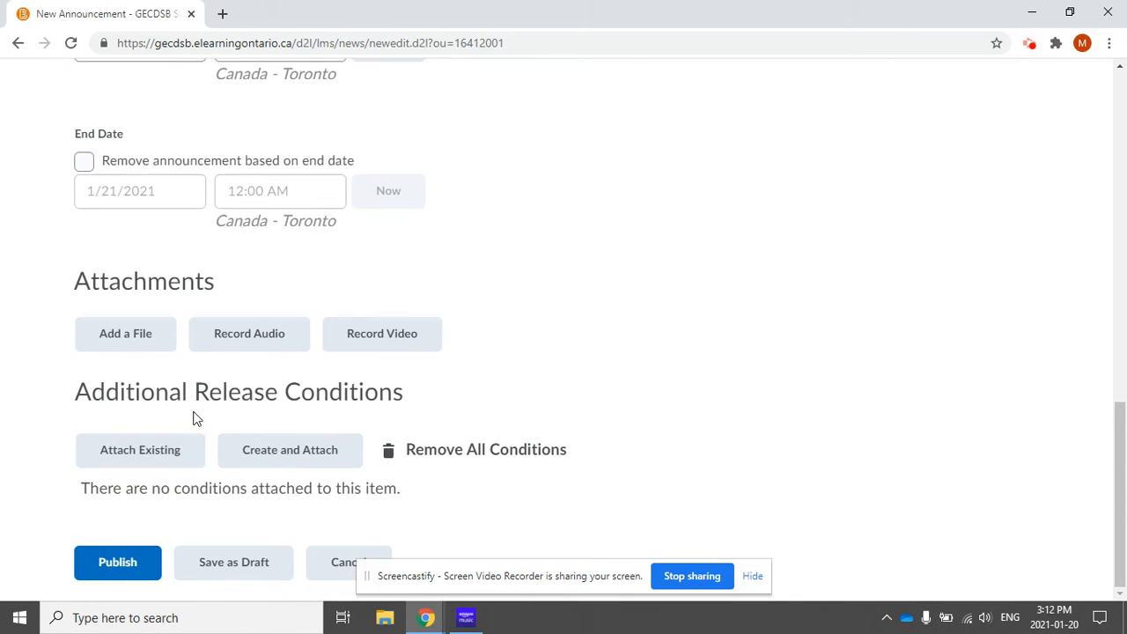
Step: Browse the existing release conditions as far as the VMSS section enrolment condition and close the list without attaching any
{"action": "left_click", "coordinate": [145, 460]}
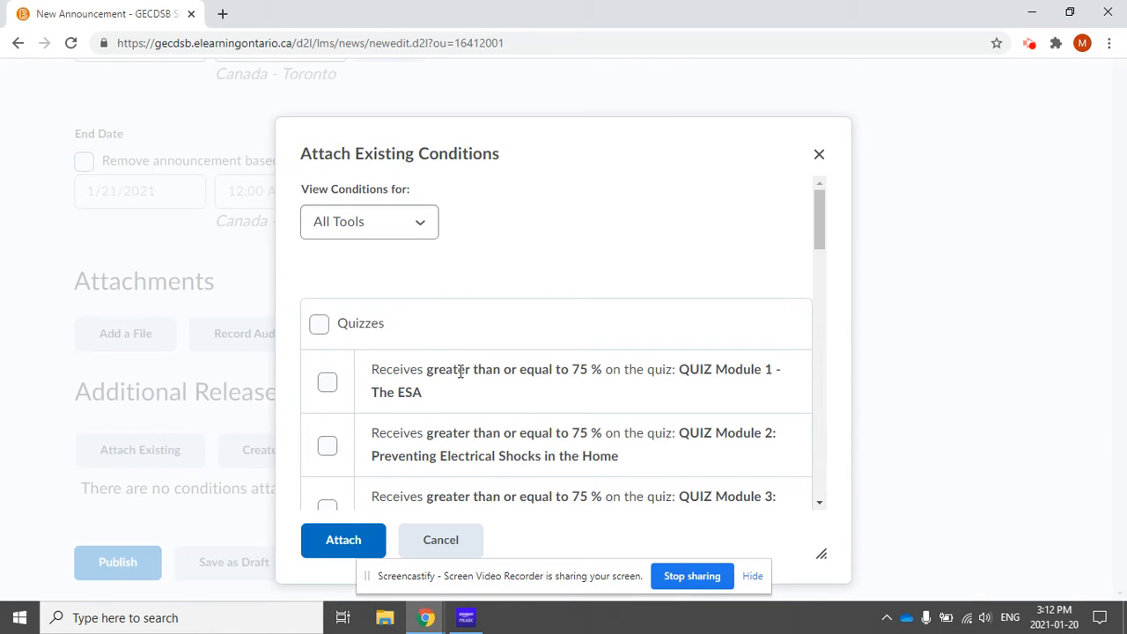
{"action": "scroll", "coordinate": [459, 379], "scroll_direction": "down", "scroll_amount": 10}
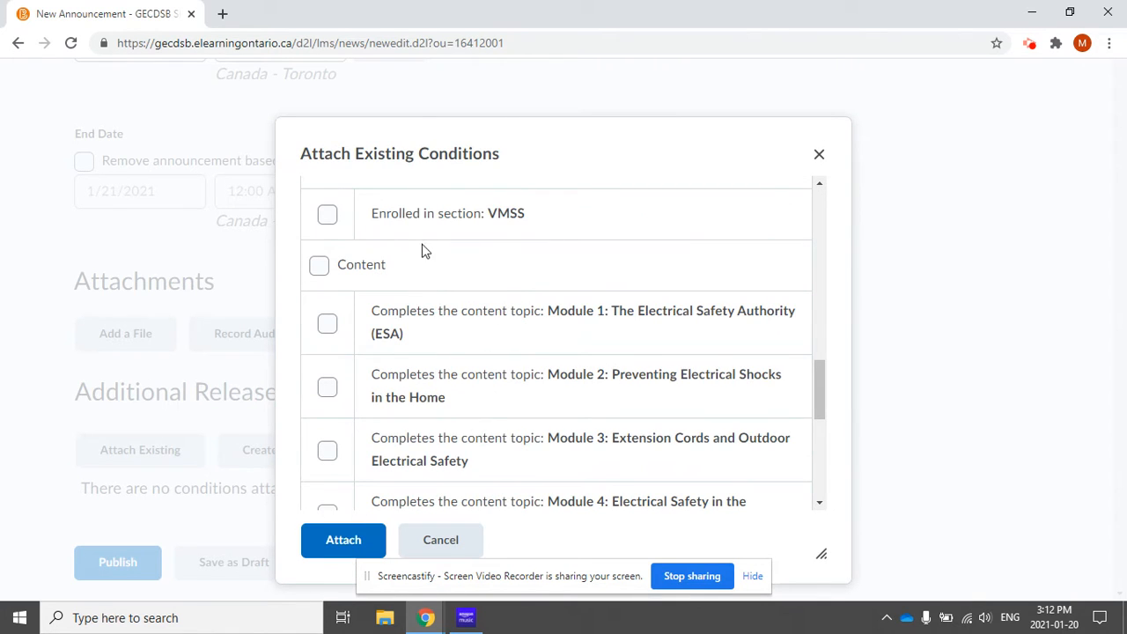
{"action": "left_click_drag", "start_coordinate": [373, 213], "coordinate": [541, 219]}
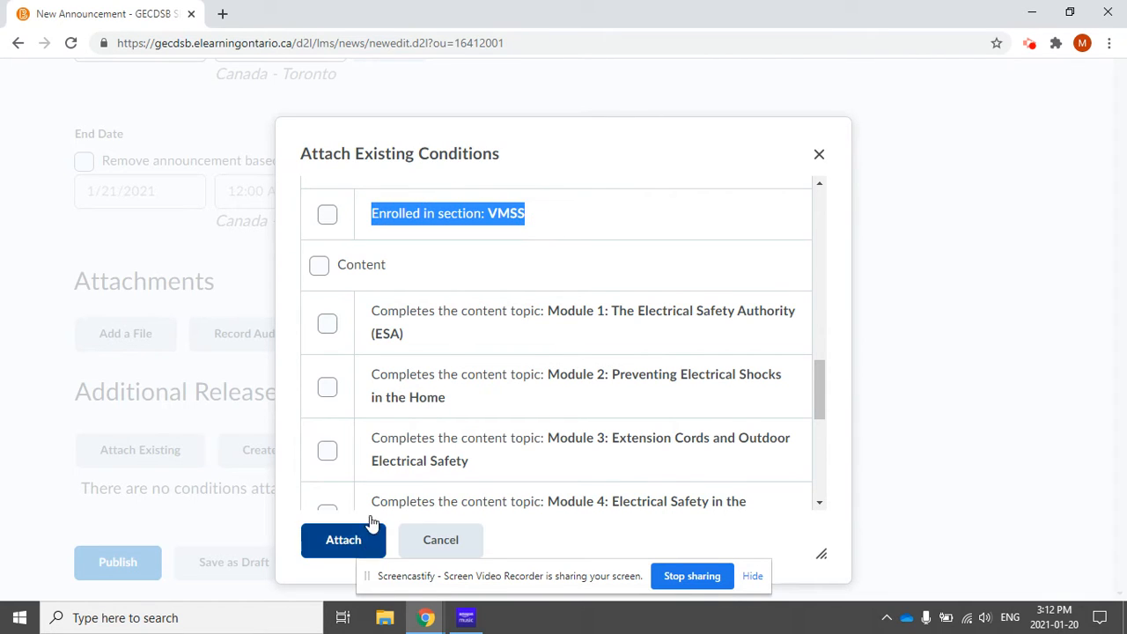
{"action": "left_click", "coordinate": [427, 551]}
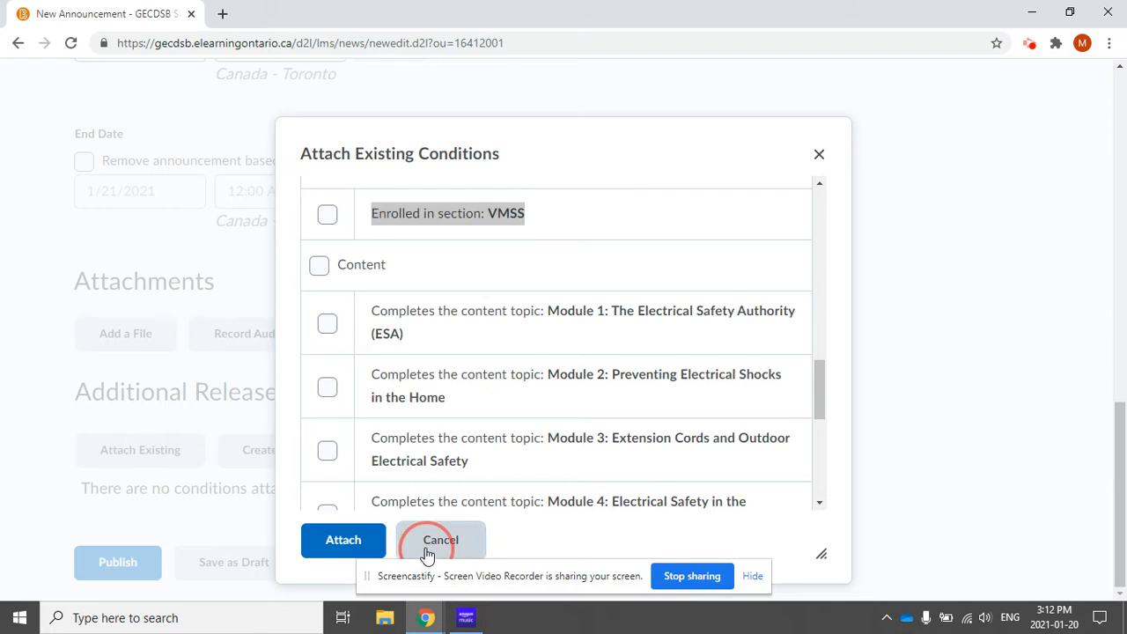
{"action": "scroll", "coordinate": [332, 511], "scroll_direction": "up", "scroll_amount": 10}
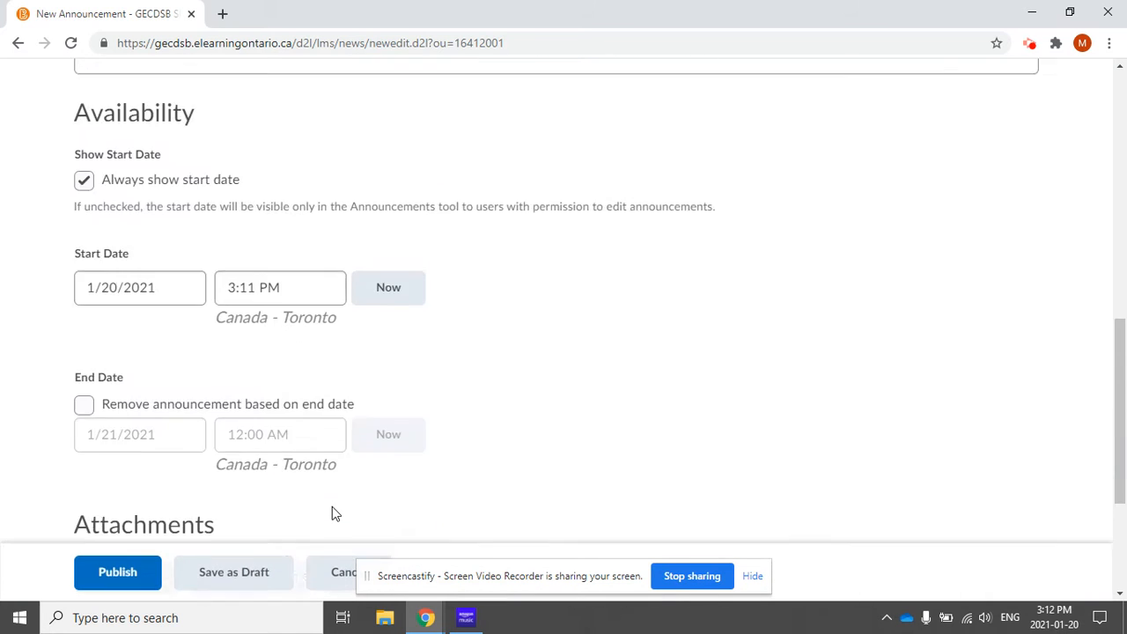
{"action": "left_click", "coordinate": [247, 294]}
{"action": "scroll", "coordinate": [329, 432], "scroll_direction": "down", "scroll_amount": 10}
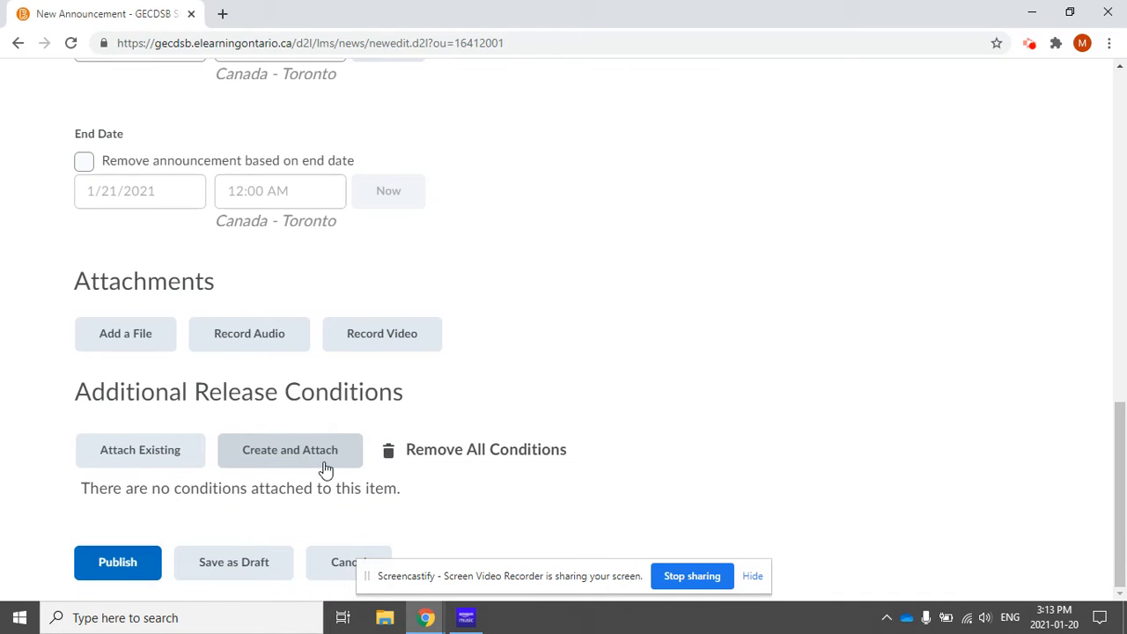
Step: Create and attach a Section Enrolment release condition for the KDHS section to the announcement
{"action": "left_click", "coordinate": [302, 456]}
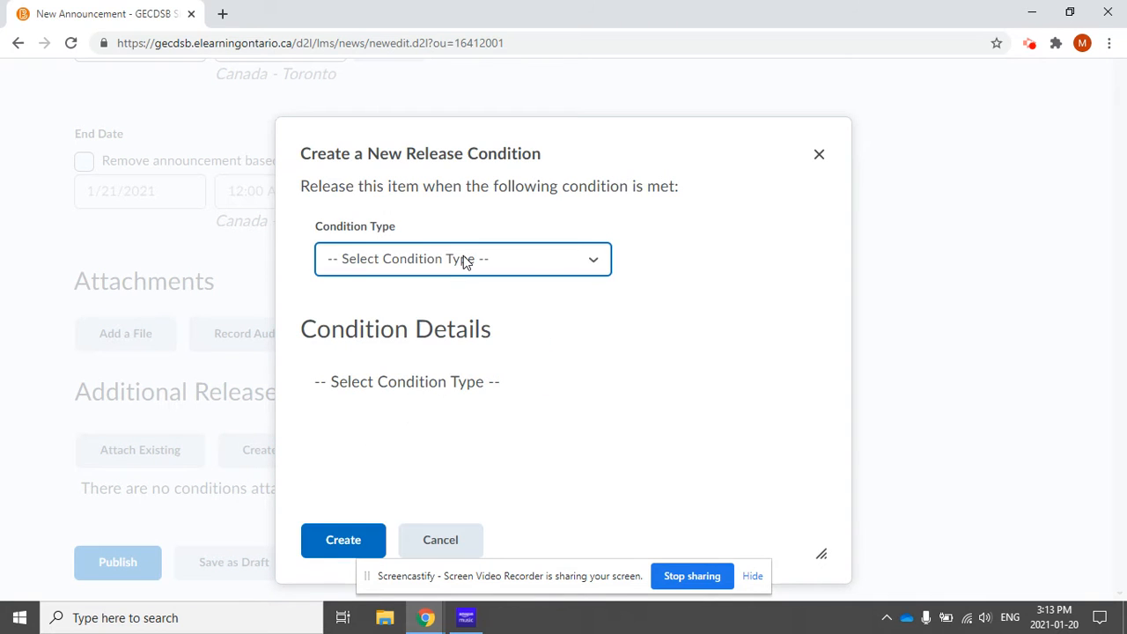
{"action": "left_click", "coordinate": [466, 260]}
{"action": "scroll", "coordinate": [464, 407], "scroll_direction": "down", "scroll_amount": 5}
{"action": "scroll", "coordinate": [464, 411], "scroll_direction": "up", "scroll_amount": 3}
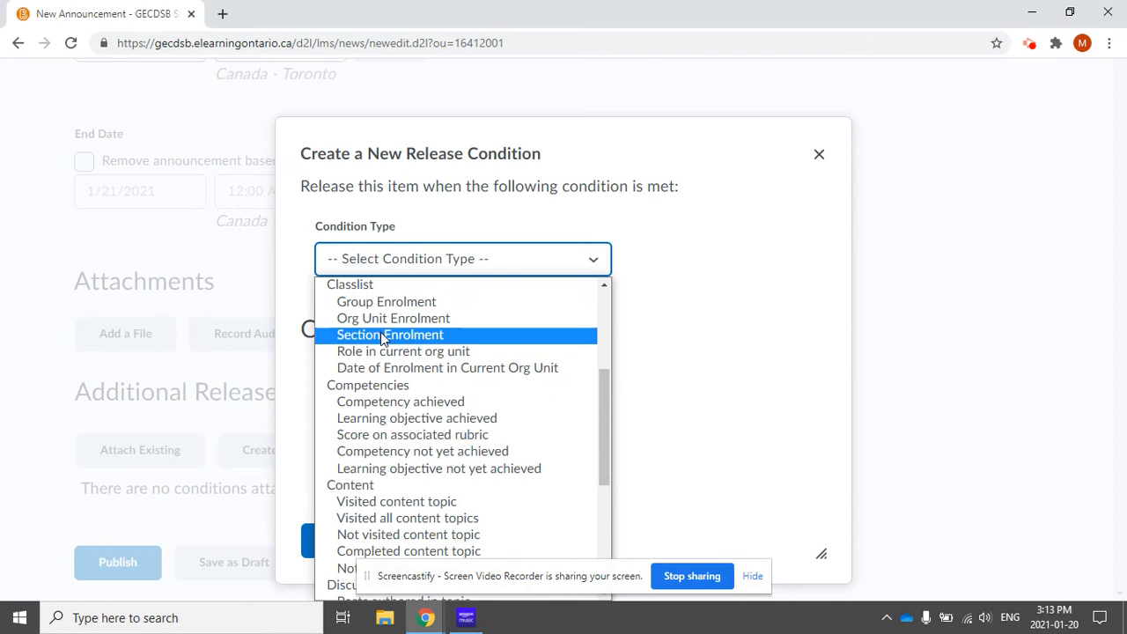
{"action": "left_click", "coordinate": [410, 339]}
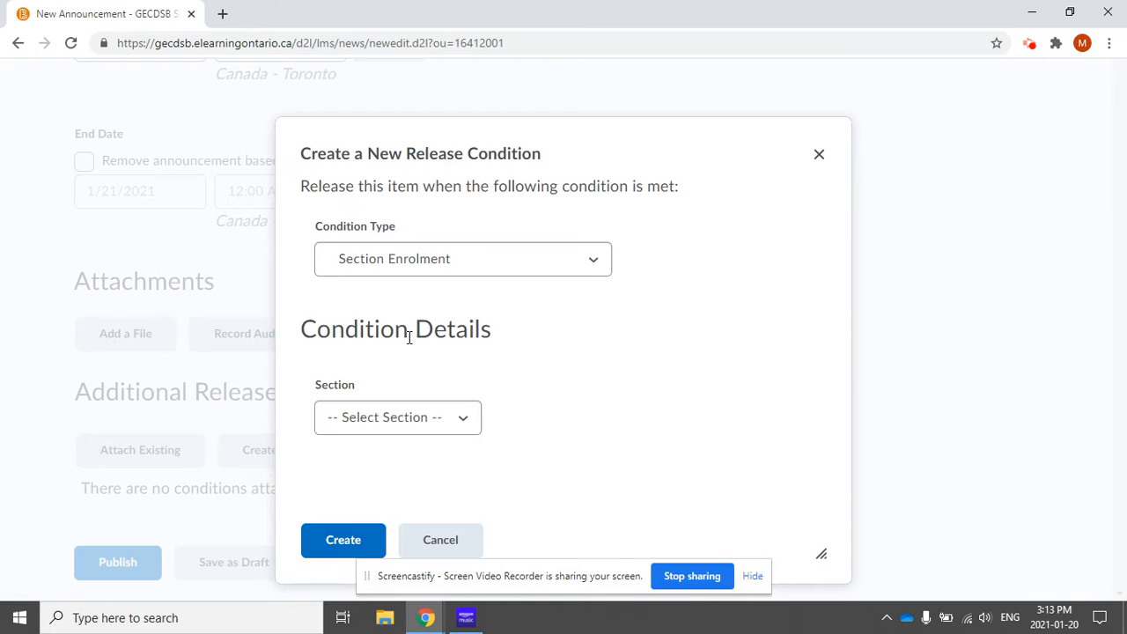
{"action": "left_click", "coordinate": [442, 426]}
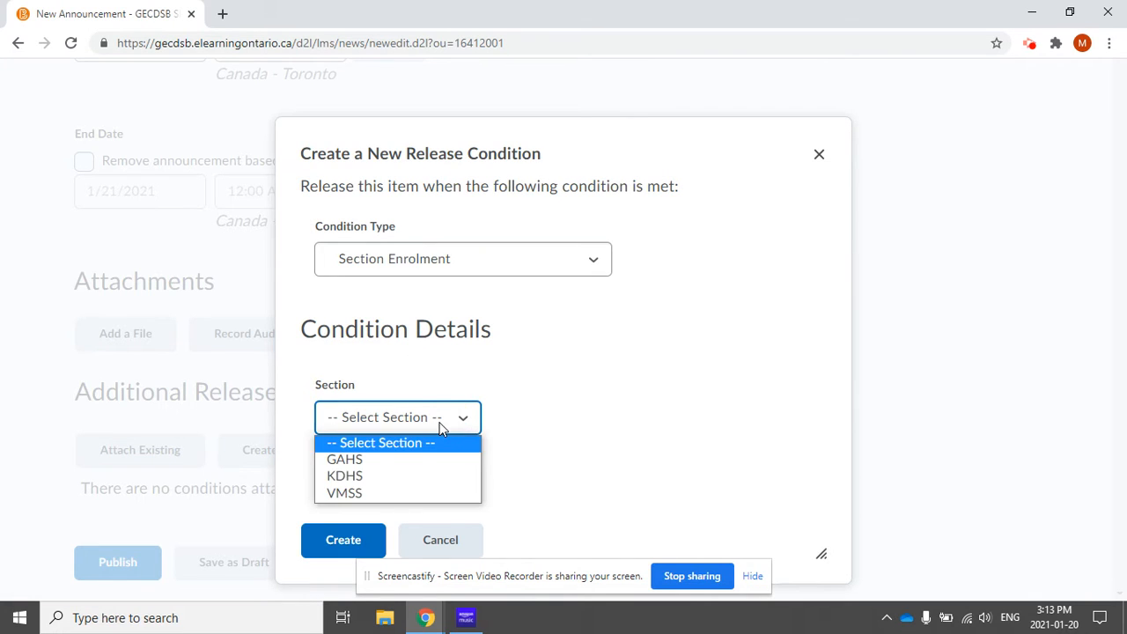
{"action": "left_click", "coordinate": [362, 484]}
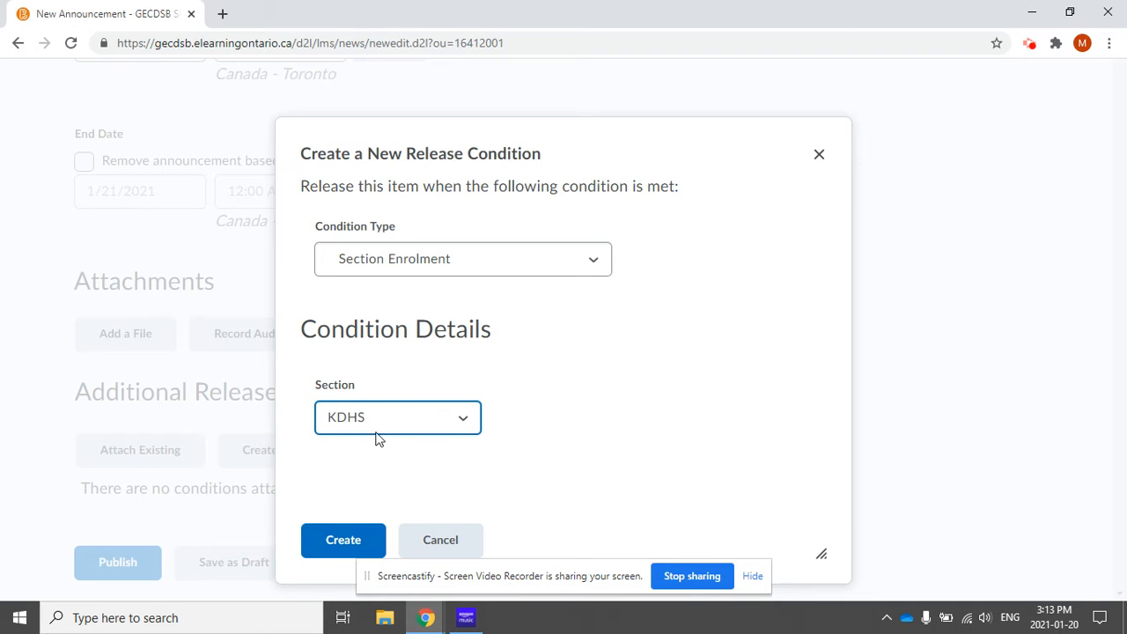
{"action": "left_click", "coordinate": [349, 540]}
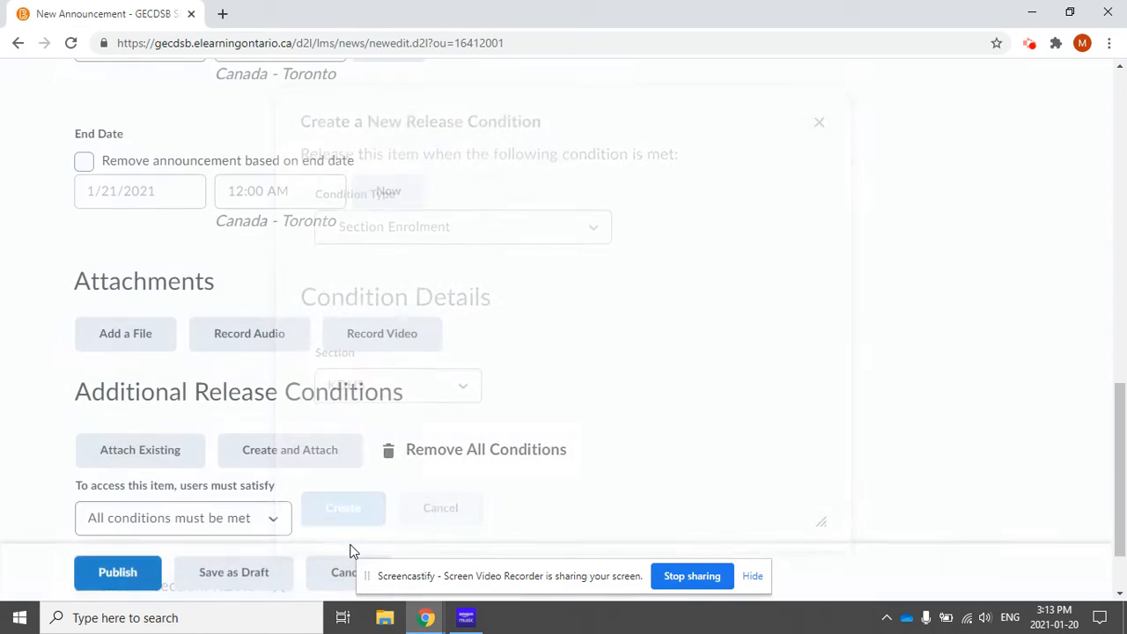
Step: Enter "Test" as the announcement's content and publish the announcement
{"action": "left_click", "coordinate": [133, 583]}
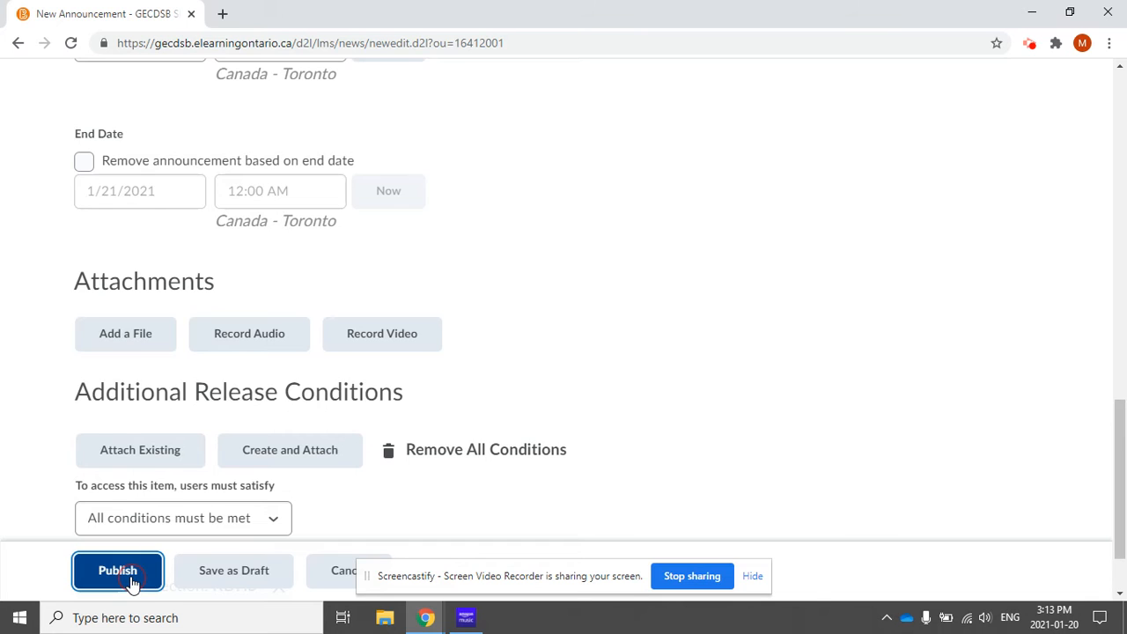
{"action": "scroll", "coordinate": [208, 485], "scroll_direction": "down", "scroll_amount": 5}
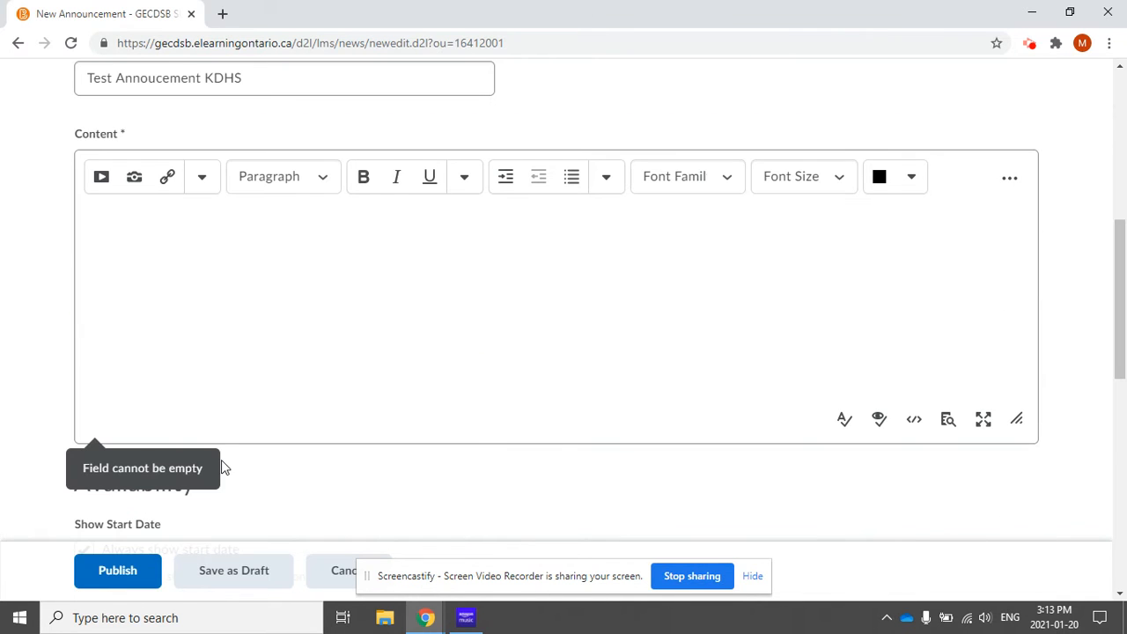
{"action": "left_click", "coordinate": [176, 372]}
{"action": "left_click", "coordinate": [130, 573]}
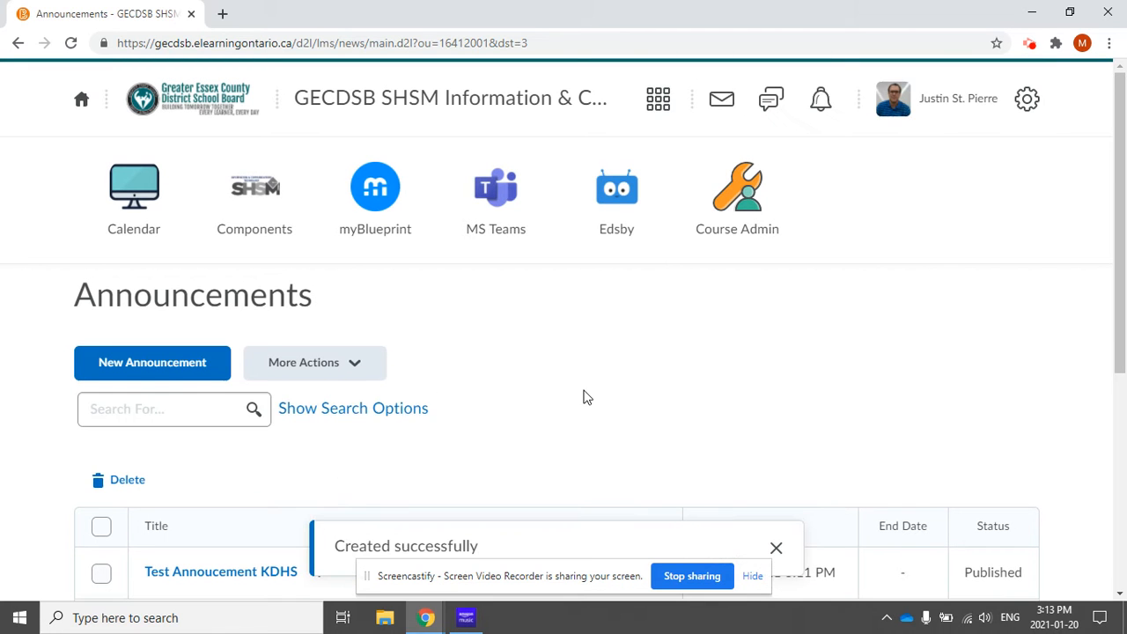
Step: Review the announcements list, open the course's Calendar page and check the new KDHS announcement in its Announcements widget
{"action": "scroll", "coordinate": [584, 395], "scroll_direction": "down", "scroll_amount": 3}
{"action": "scroll", "coordinate": [526, 377], "scroll_direction": "up", "scroll_amount": 3}
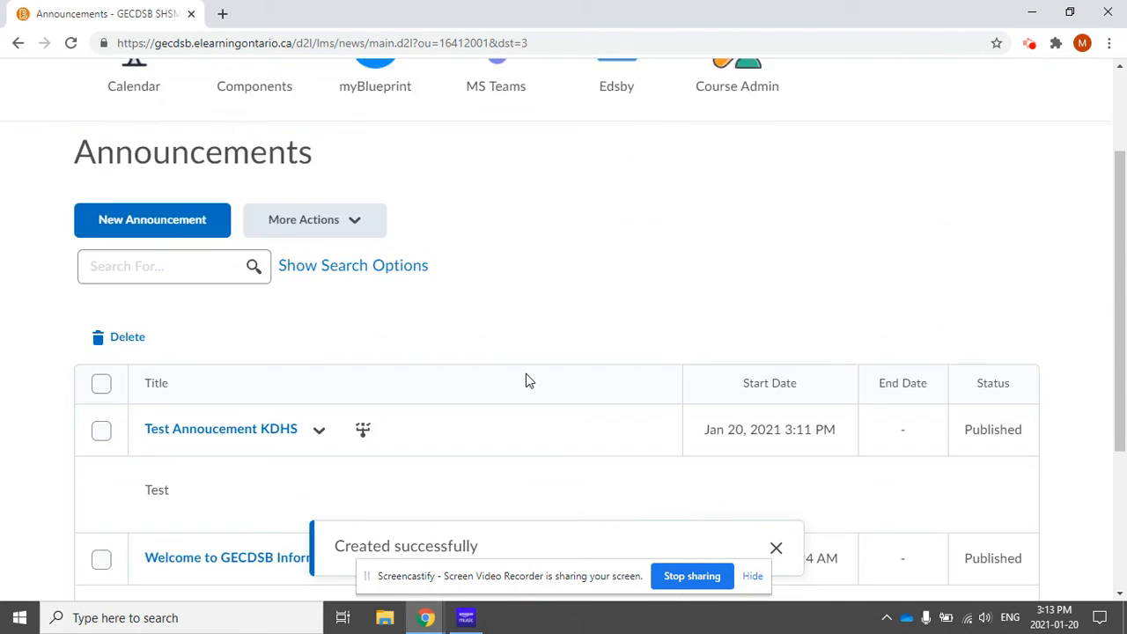
{"action": "left_click", "coordinate": [140, 207]}
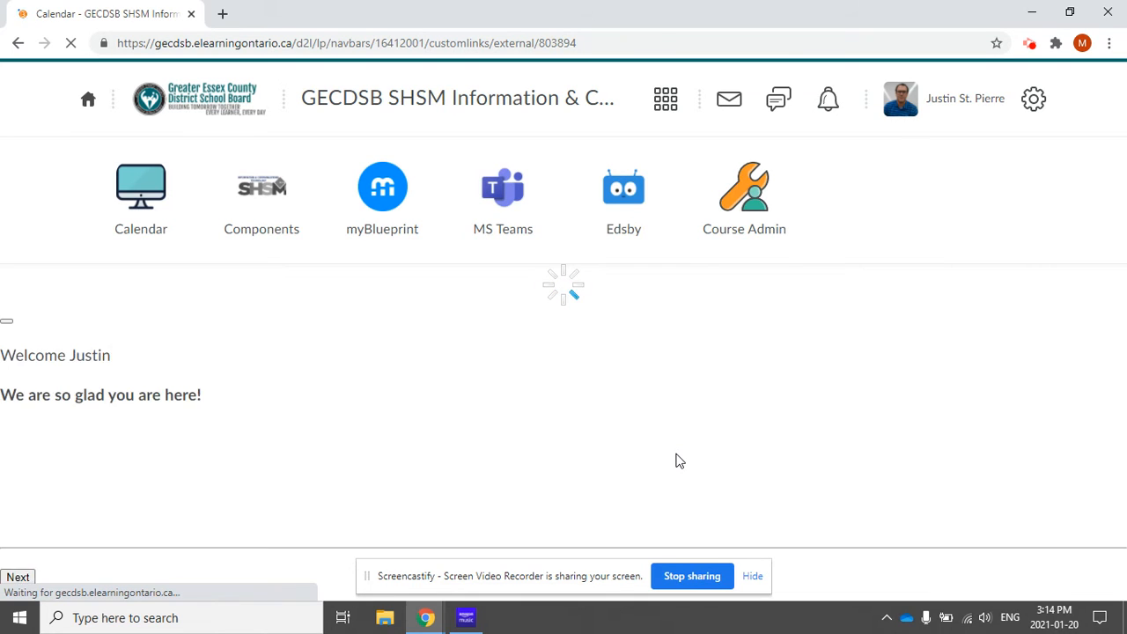
{"action": "left_click", "coordinate": [881, 139]}
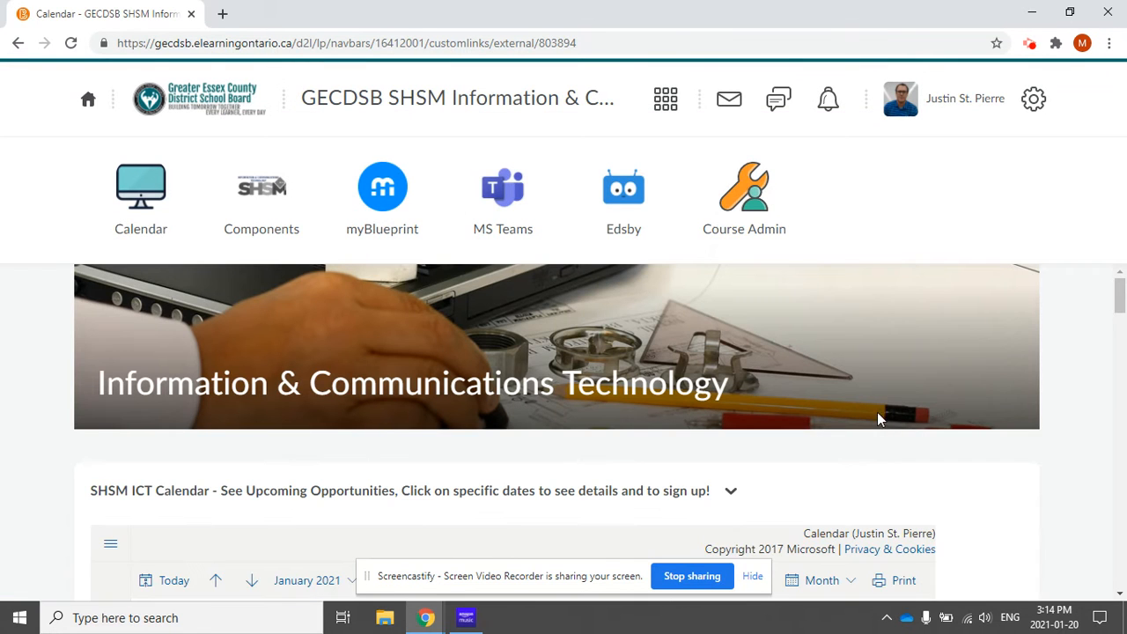
{"action": "scroll", "coordinate": [1002, 381], "scroll_direction": "down", "scroll_amount": 6}
{"action": "scroll", "coordinate": [1008, 389], "scroll_direction": "down", "scroll_amount": 3}
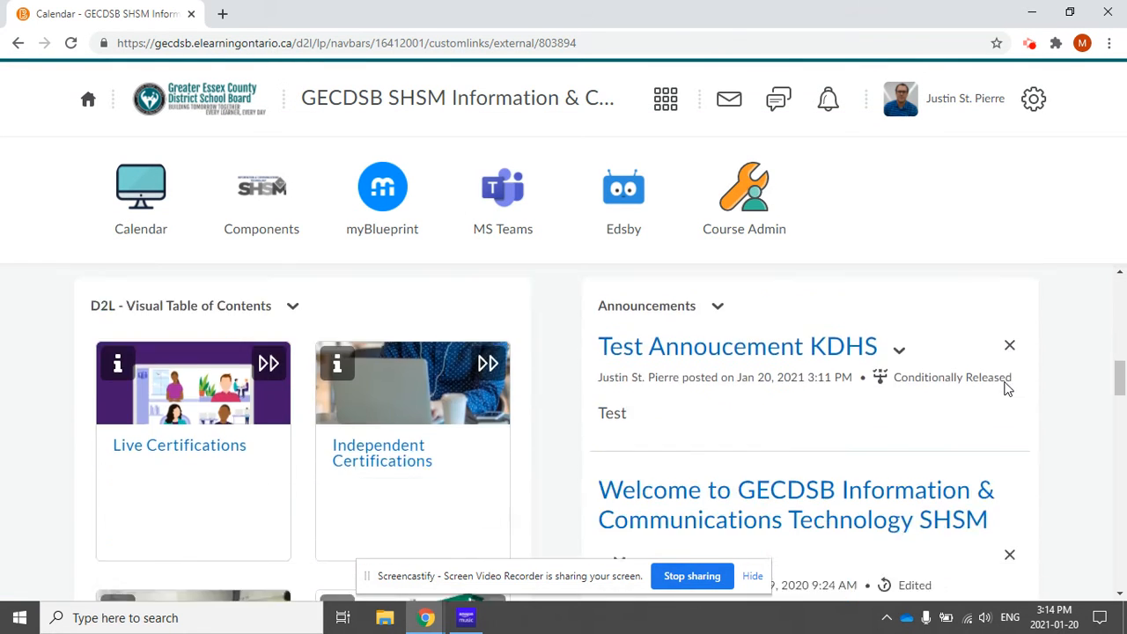
{"action": "scroll", "coordinate": [1009, 388], "scroll_direction": "up", "scroll_amount": 3}
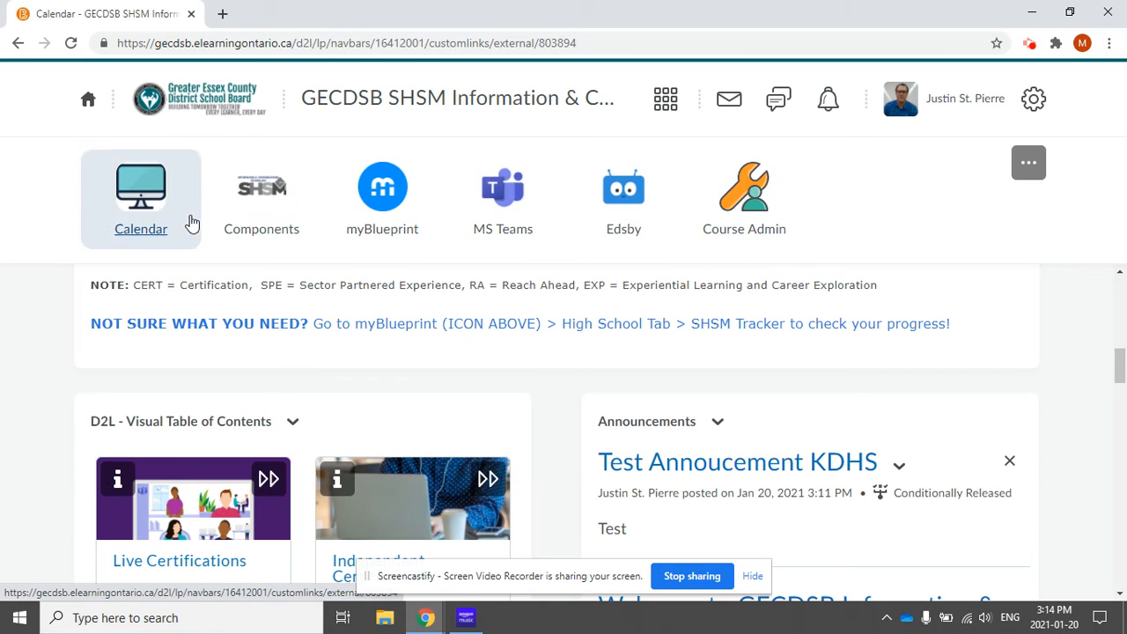
Step: Open the course's Components, collapse the Independent Certifications unit and look through the unit list down to Attention Massey Students
{"action": "left_click", "coordinate": [270, 199]}
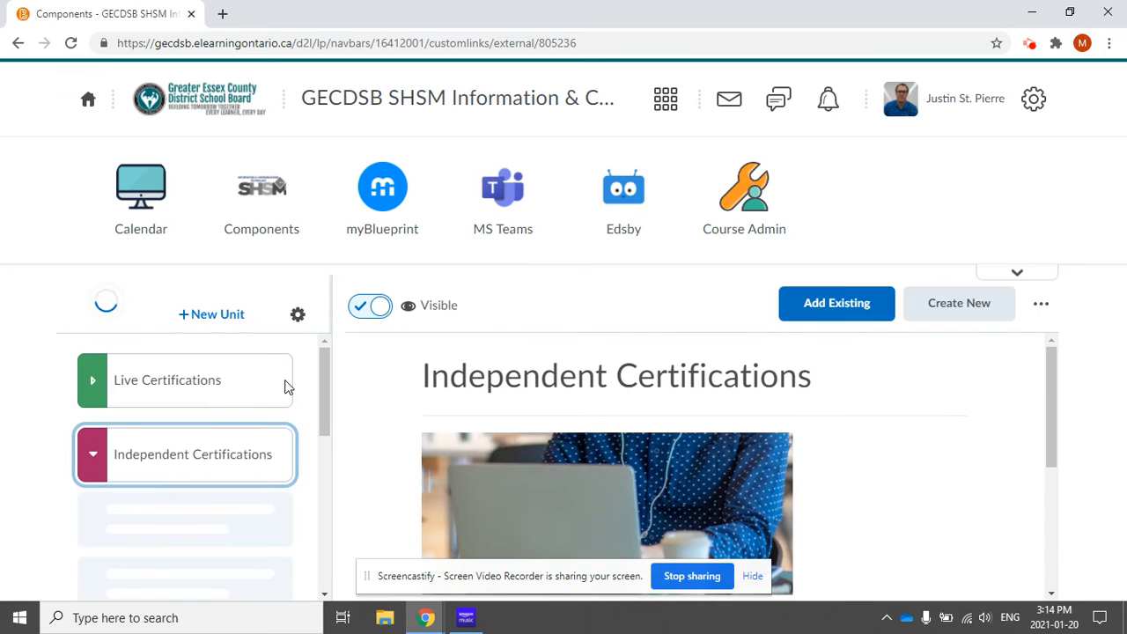
{"action": "left_click", "coordinate": [92, 460]}
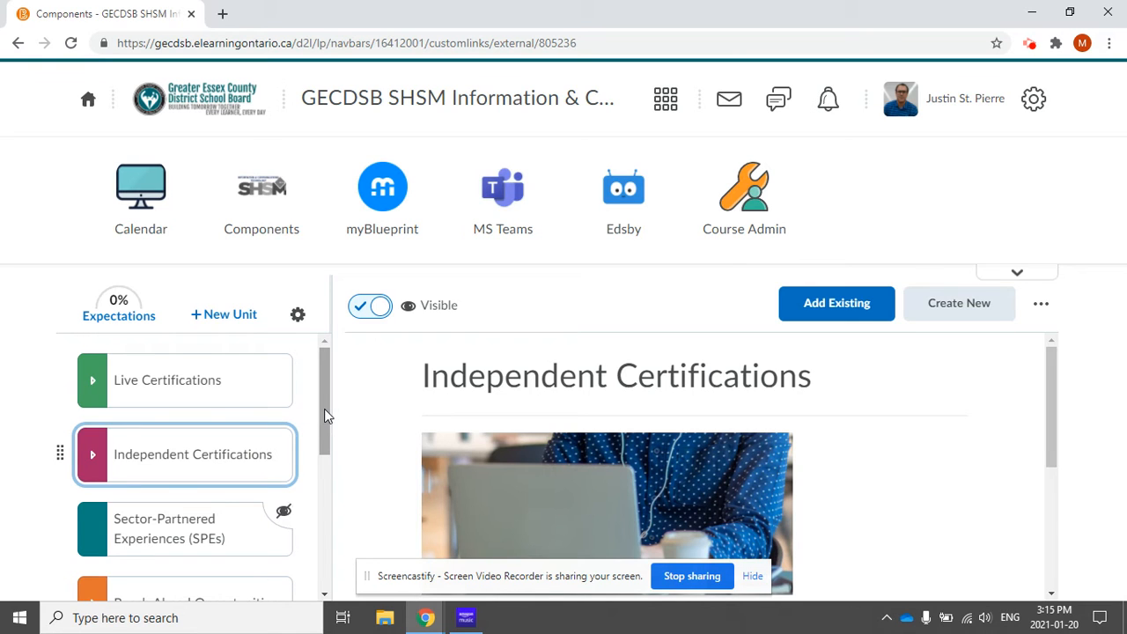
{"action": "left_click_drag", "start_coordinate": [324, 409], "coordinate": [319, 571]}
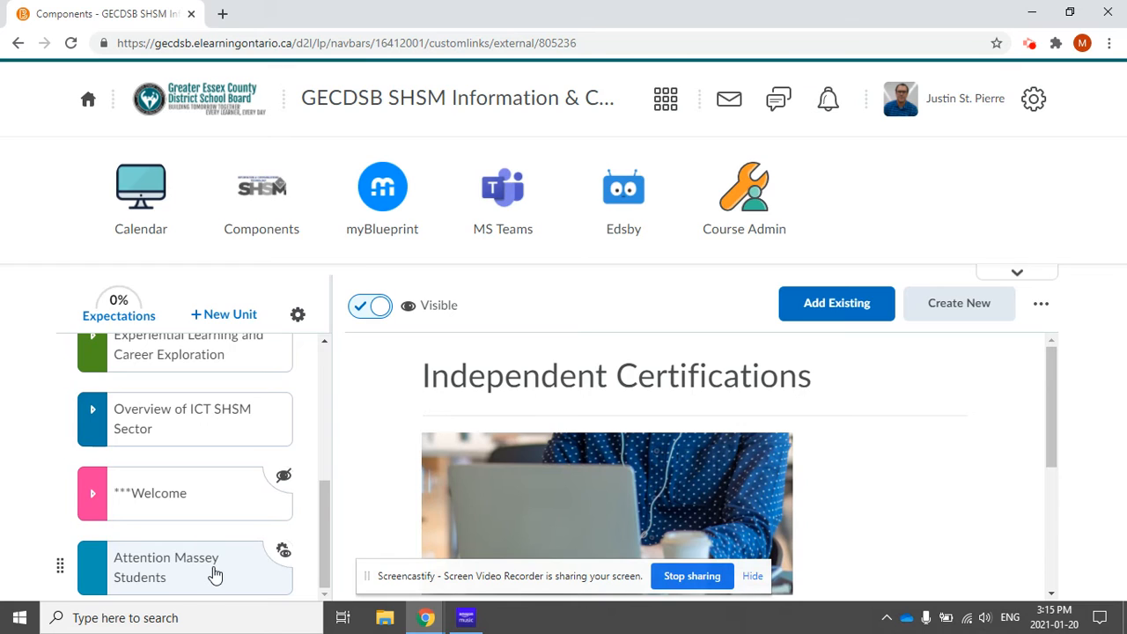
Step: Create a new unit titled "KDHS SHSM ICT - Important Stuff" and save it
{"action": "left_click", "coordinate": [229, 315]}
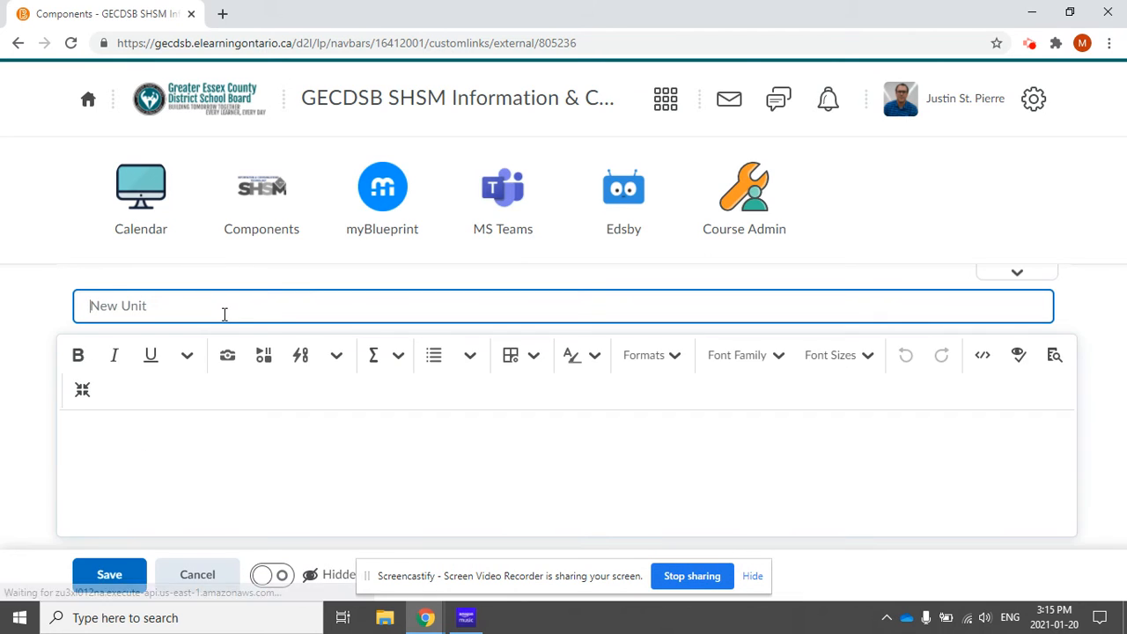
{"action": "triple_click", "coordinate": [225, 315]}
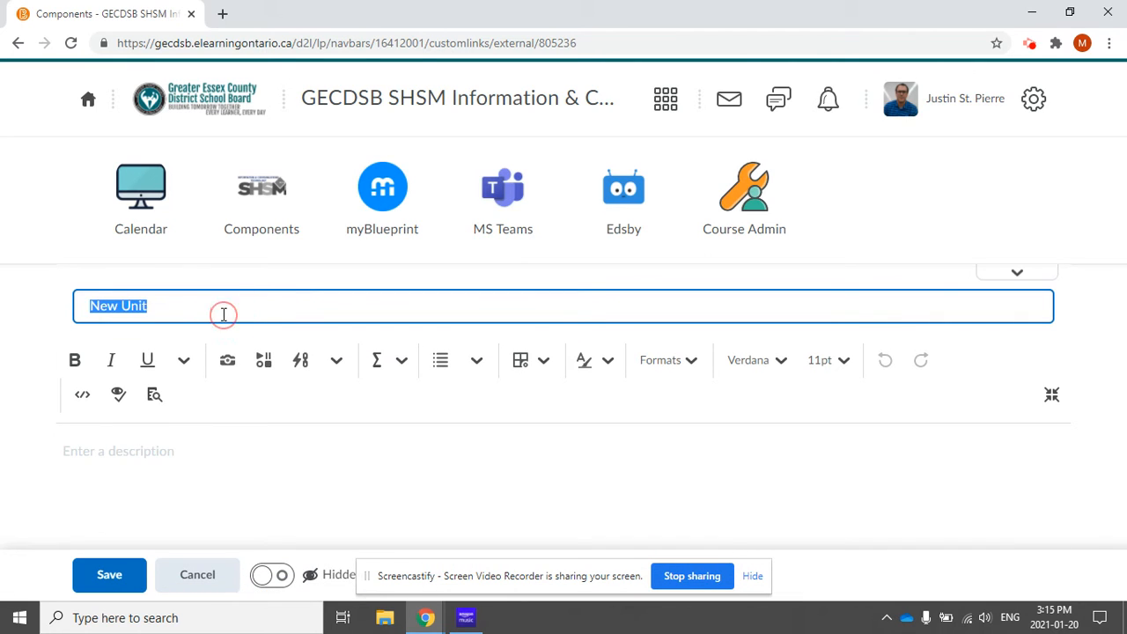
{"action": "type", "text": "KDHS SHSM ICT - Important Stuff"}
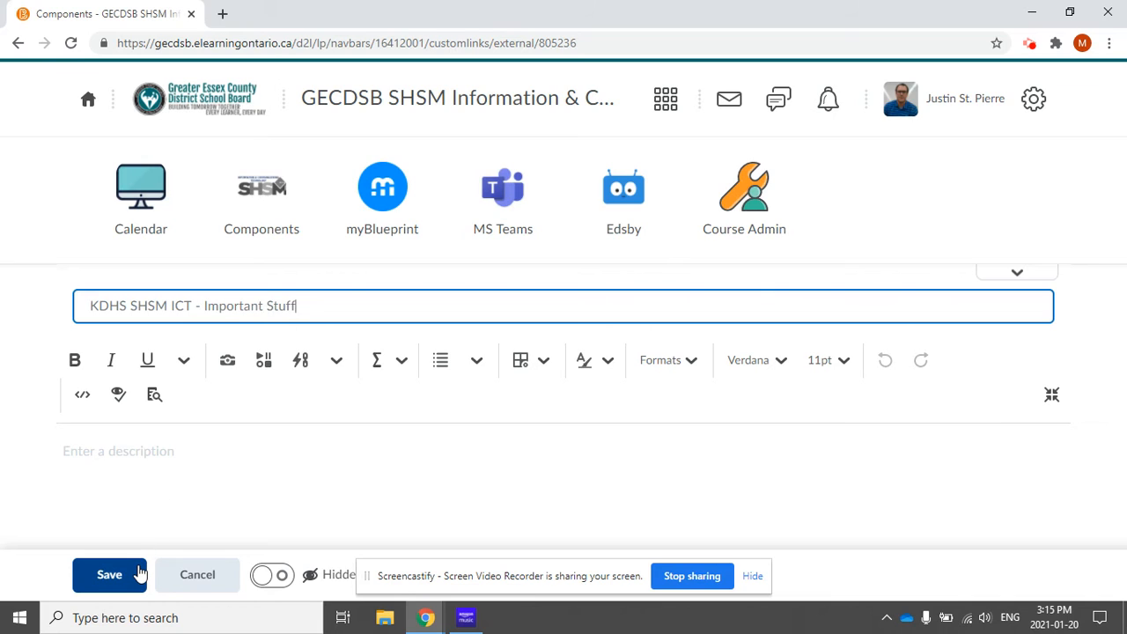
{"action": "left_click", "coordinate": [110, 573]}
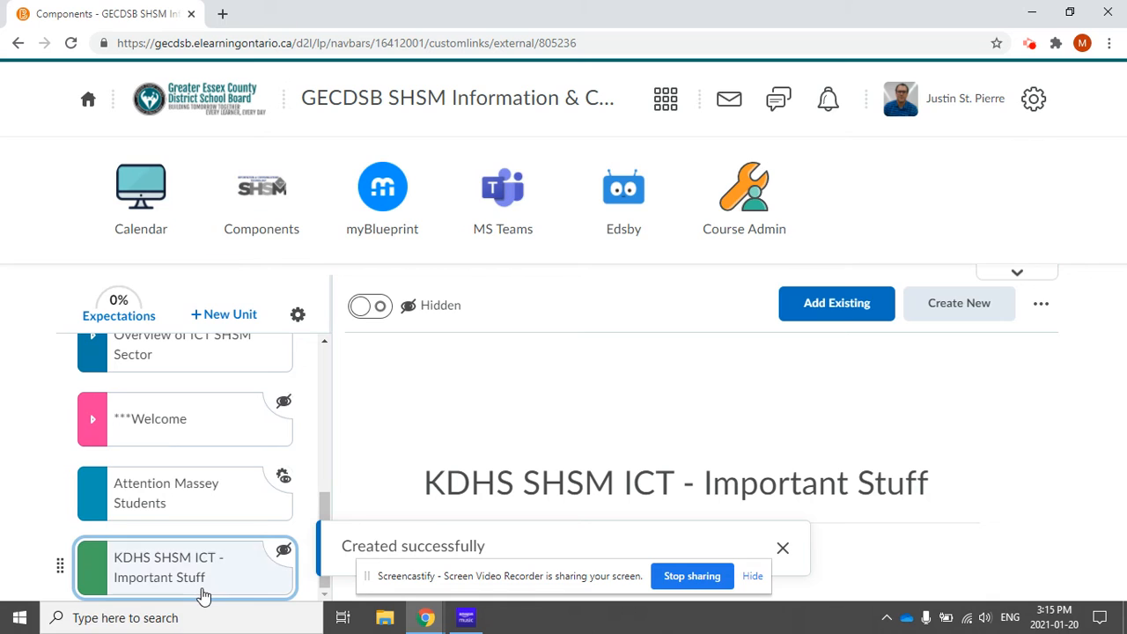
Step: Create a Section Enrolment release condition for the KDHS section on the KDHS SHSM ICT - Important Stuff unit
{"action": "left_click", "coordinate": [1046, 310]}
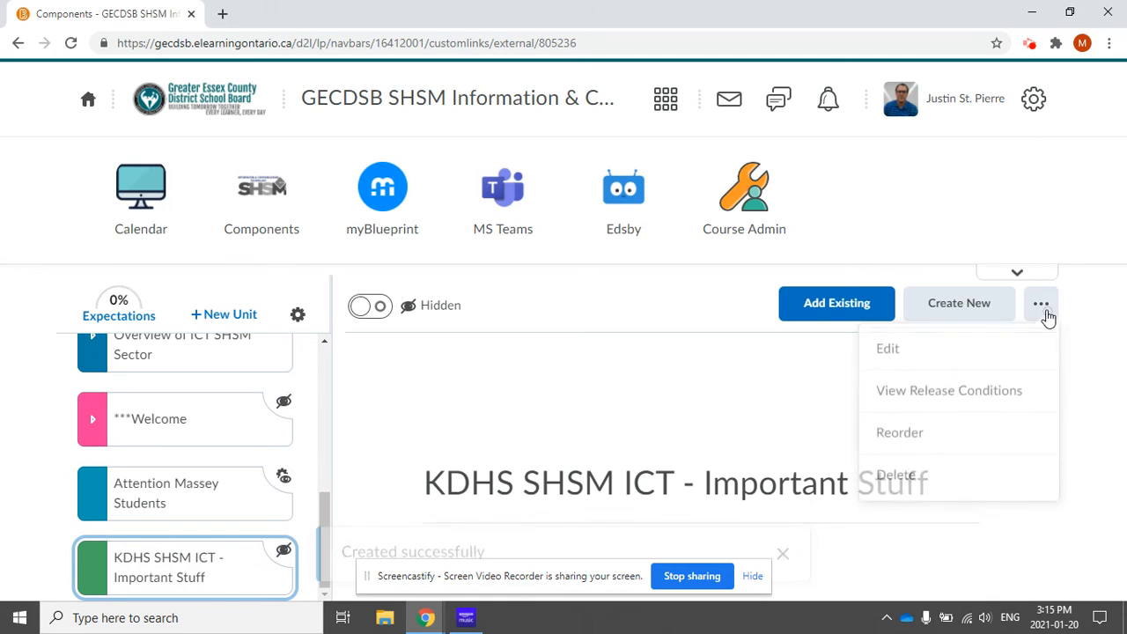
{"action": "left_click", "coordinate": [974, 399]}
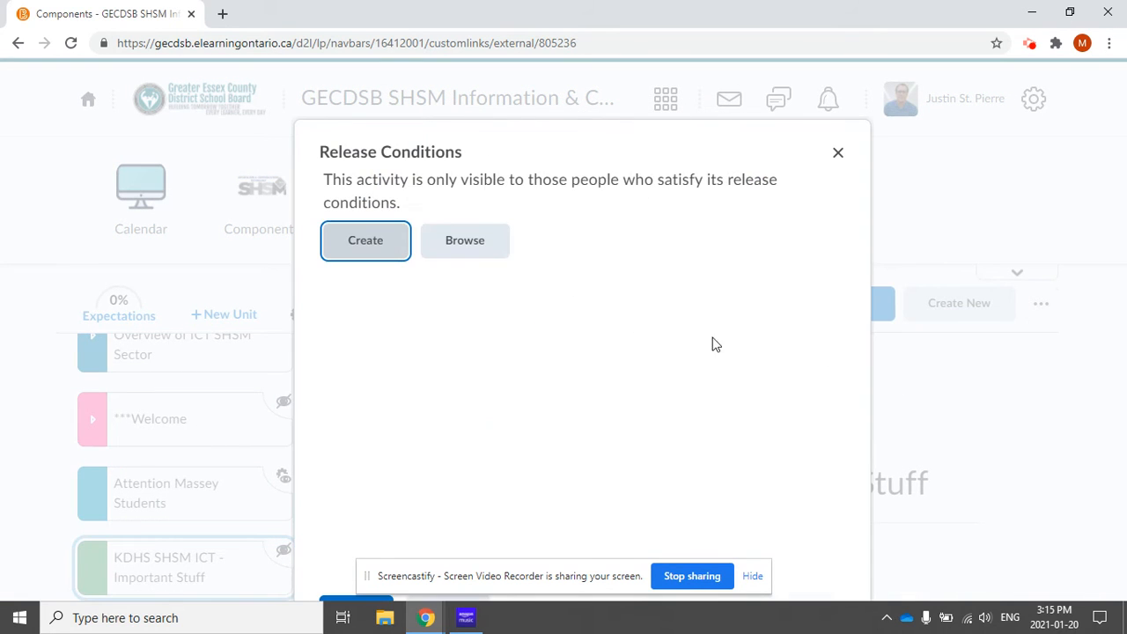
{"action": "left_click", "coordinate": [368, 251]}
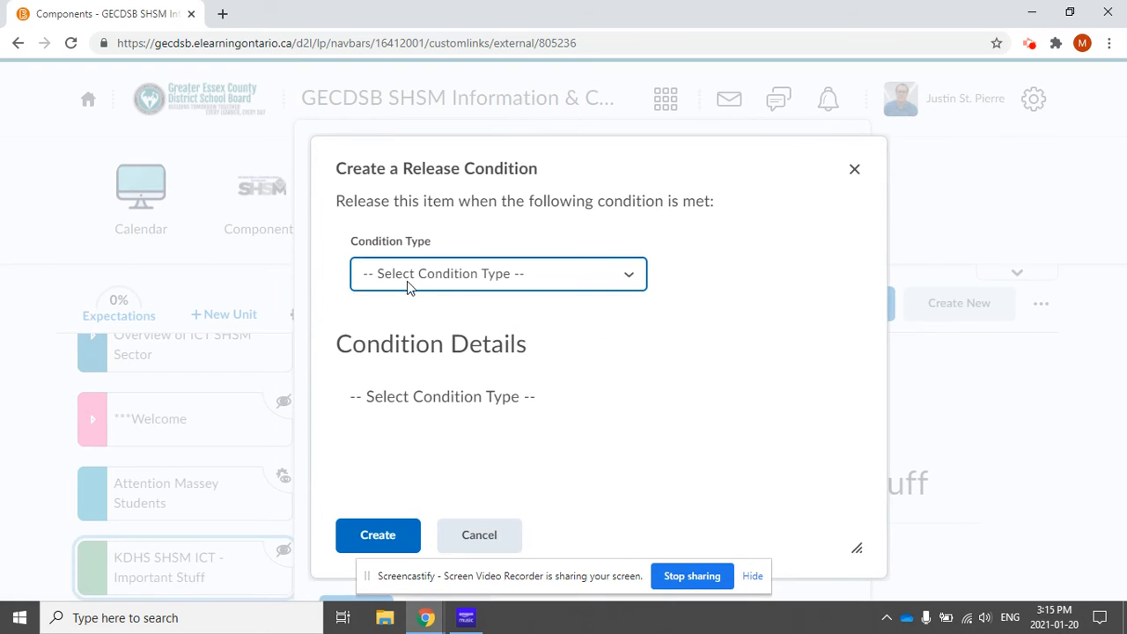
{"action": "left_click", "coordinate": [537, 276]}
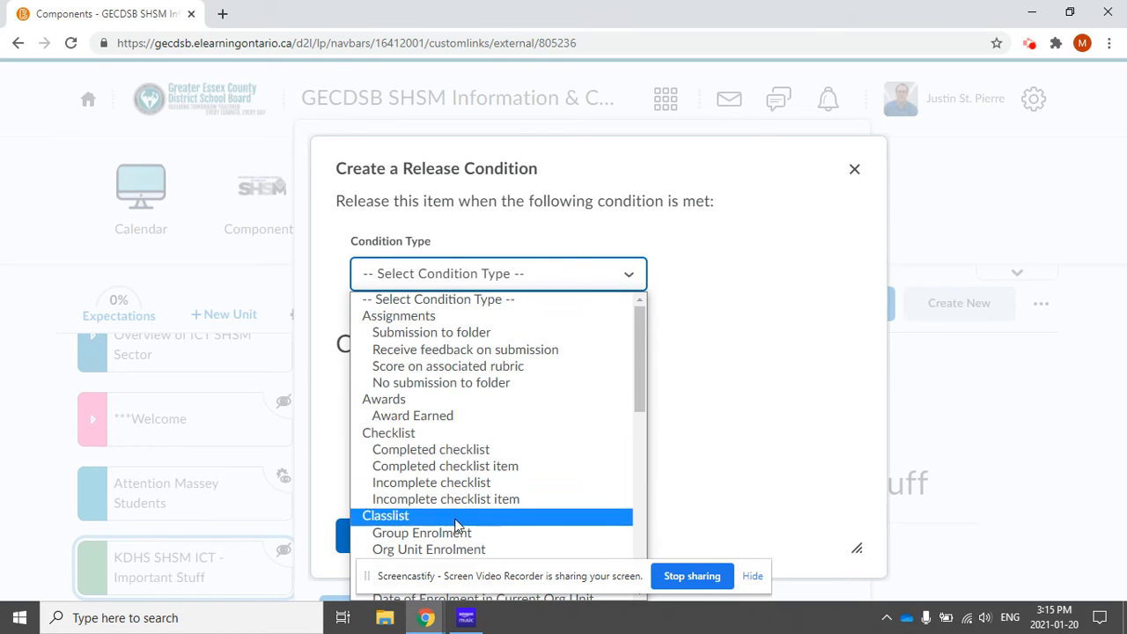
{"action": "scroll", "coordinate": [462, 535], "scroll_direction": "down", "scroll_amount": 3}
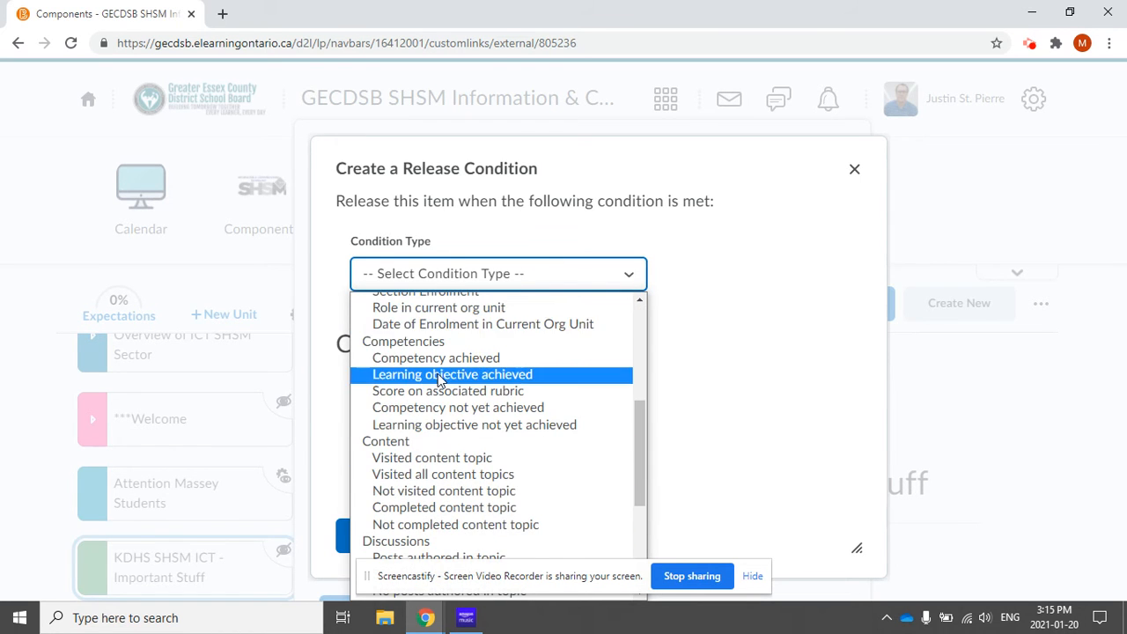
{"action": "scroll", "coordinate": [436, 378], "scroll_direction": "up", "scroll_amount": 3}
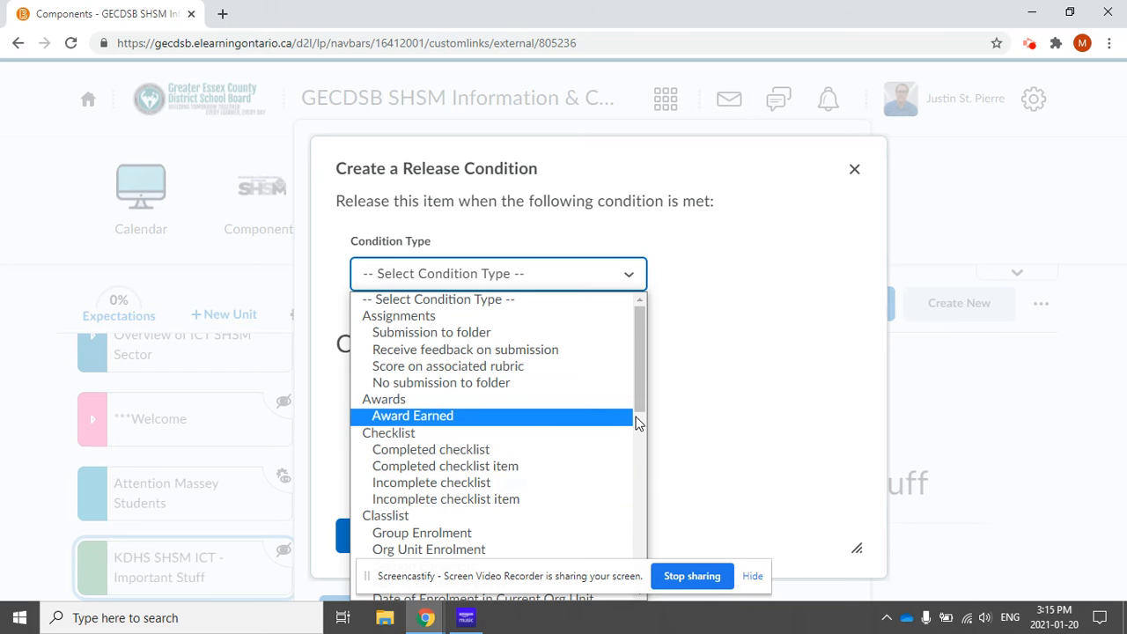
{"action": "scroll", "coordinate": [643, 423], "scroll_direction": "down", "scroll_amount": 1}
{"action": "scroll", "coordinate": [644, 415], "scroll_direction": "down", "scroll_amount": 1}
{"action": "left_click", "coordinate": [541, 473]}
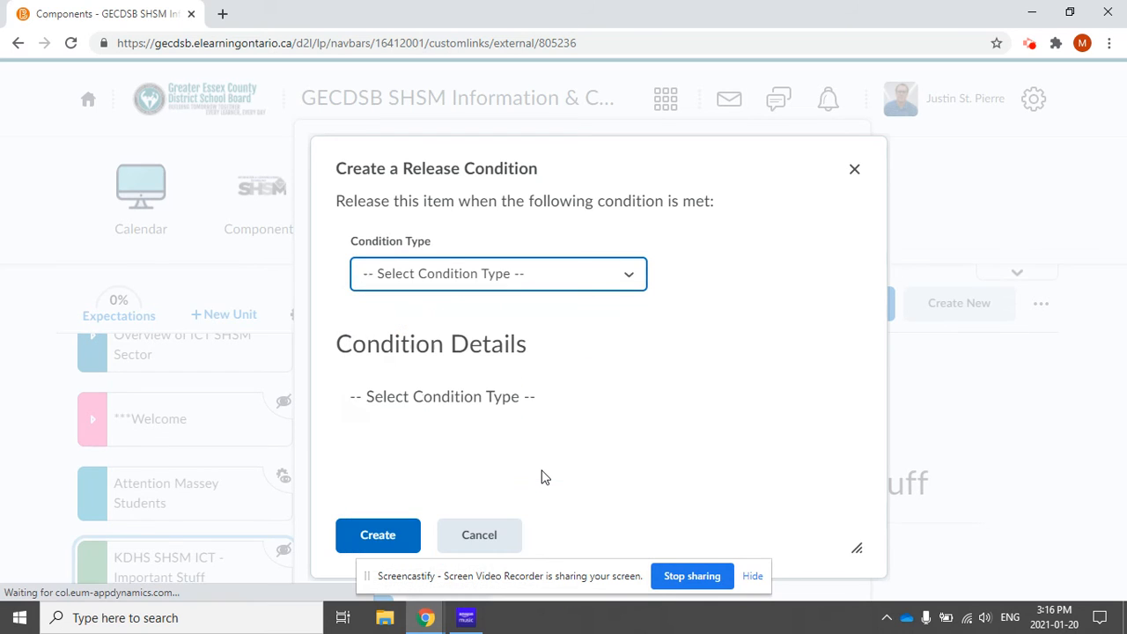
{"action": "left_click", "coordinate": [480, 427]}
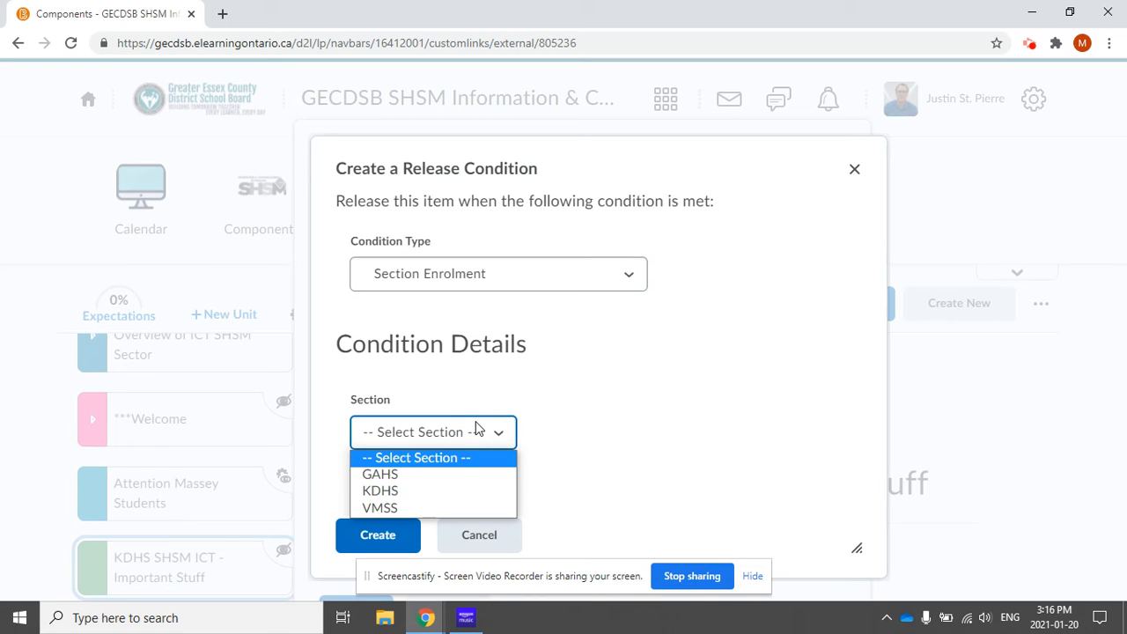
{"action": "left_click", "coordinate": [433, 499]}
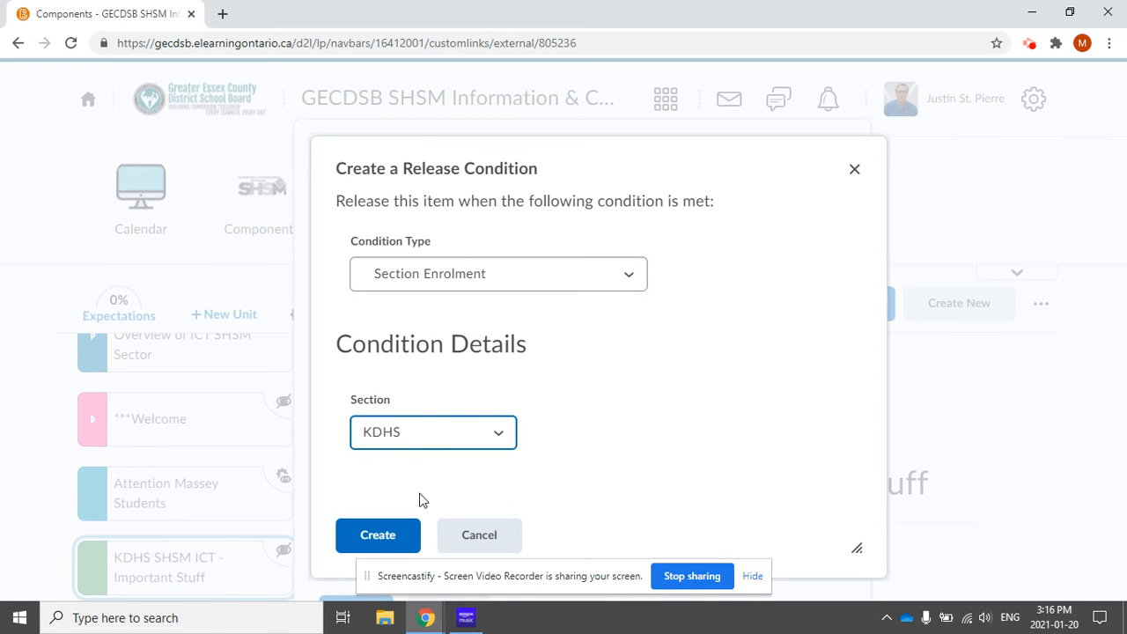
{"action": "left_click", "coordinate": [389, 538]}
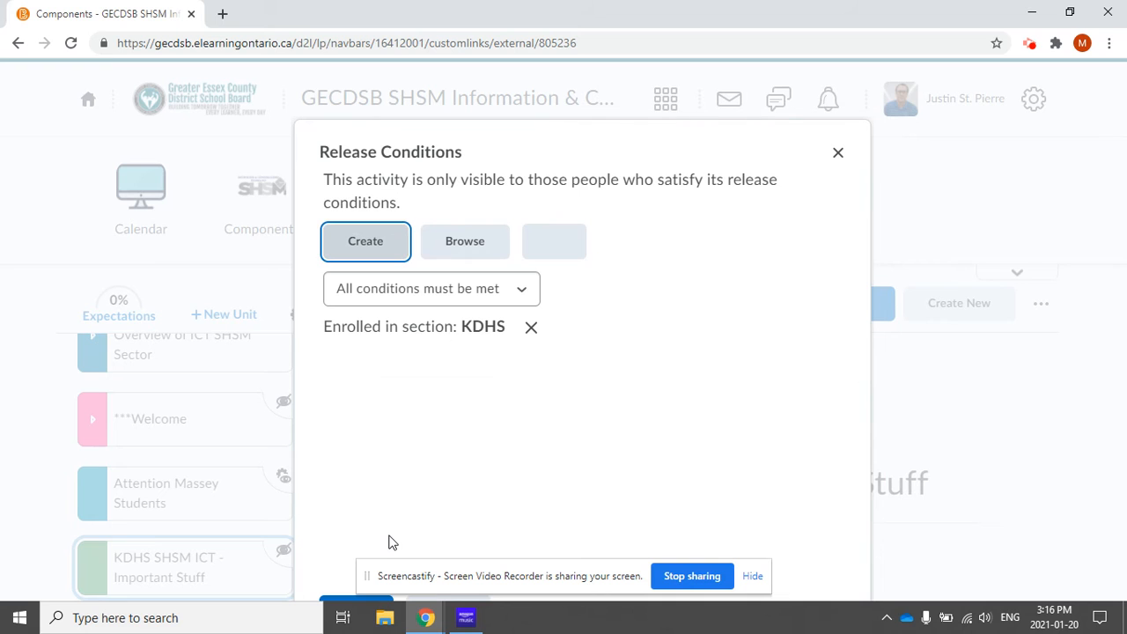
Step: Save the unit's release conditions and make the unit visible to students
{"action": "left_click_drag", "start_coordinate": [675, 142], "coordinate": [710, 80]}
{"action": "left_click", "coordinate": [395, 552]}
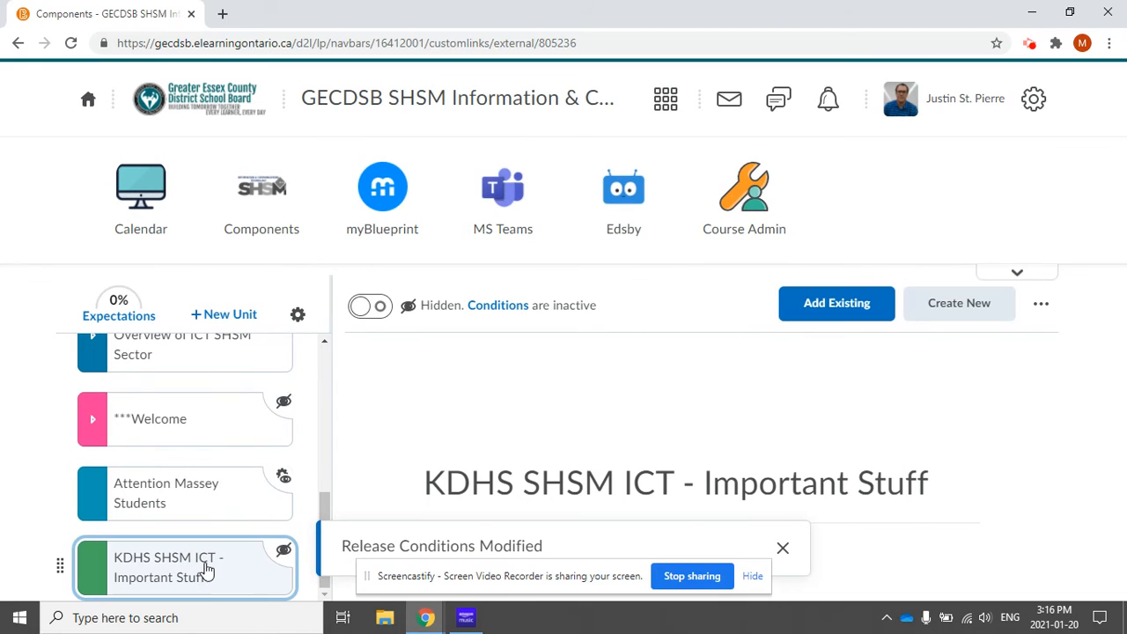
{"action": "left_click", "coordinate": [382, 310]}
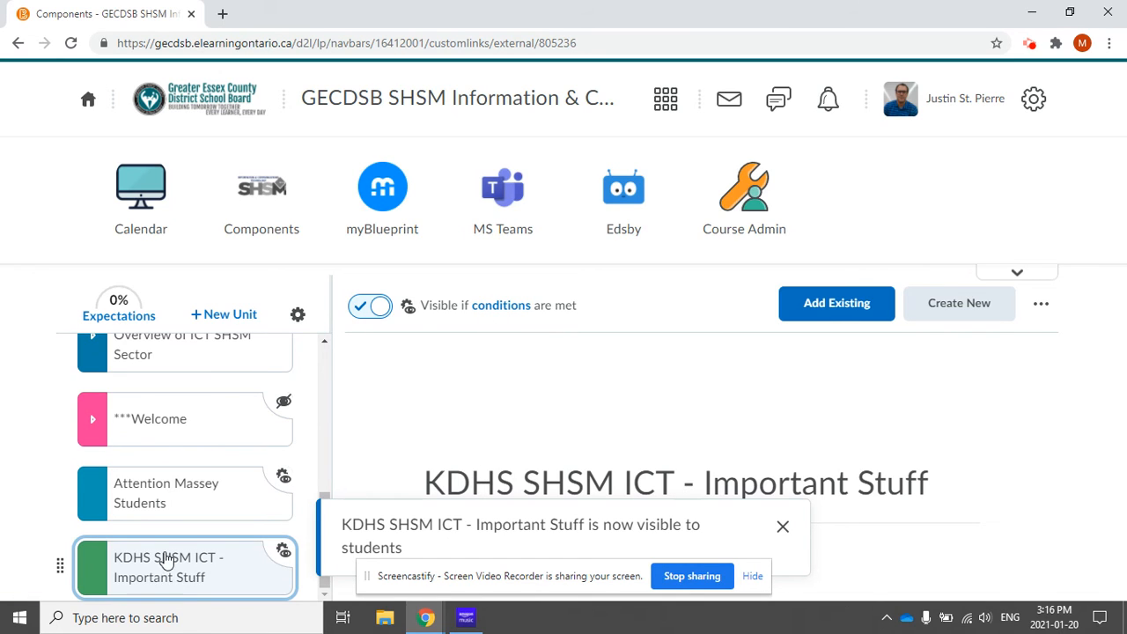
{"action": "left_click", "coordinate": [784, 527]}
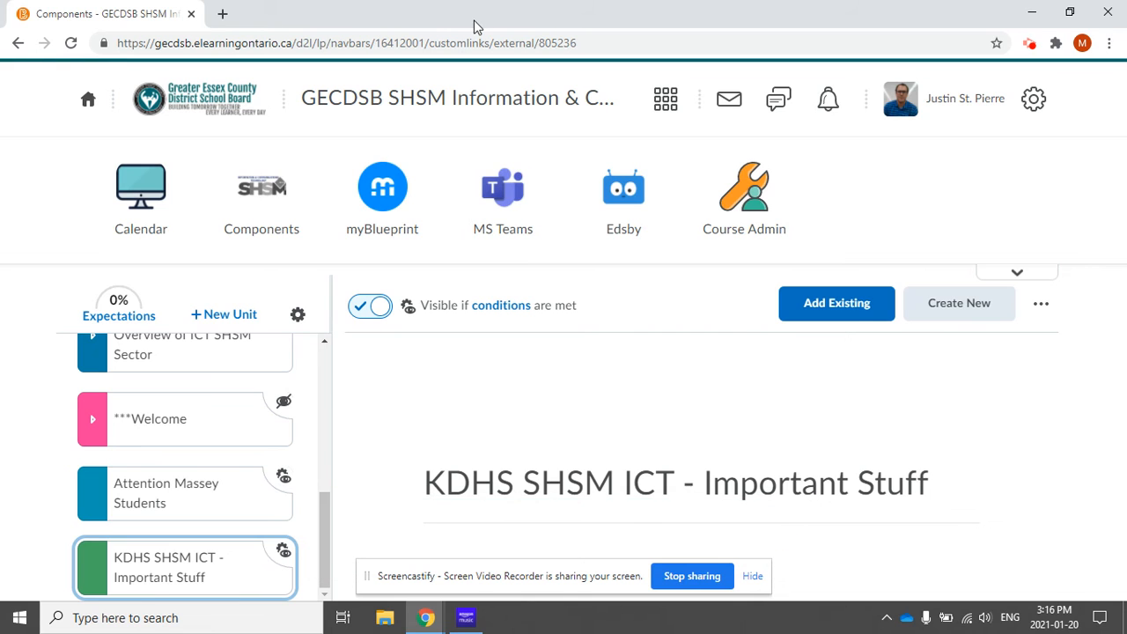
Step: Upload the Blank SHSM Certificate Word file from the SHSM folder to the KDHS SHSM ICT - Important Stuff unit
{"action": "left_click", "coordinate": [830, 317]}
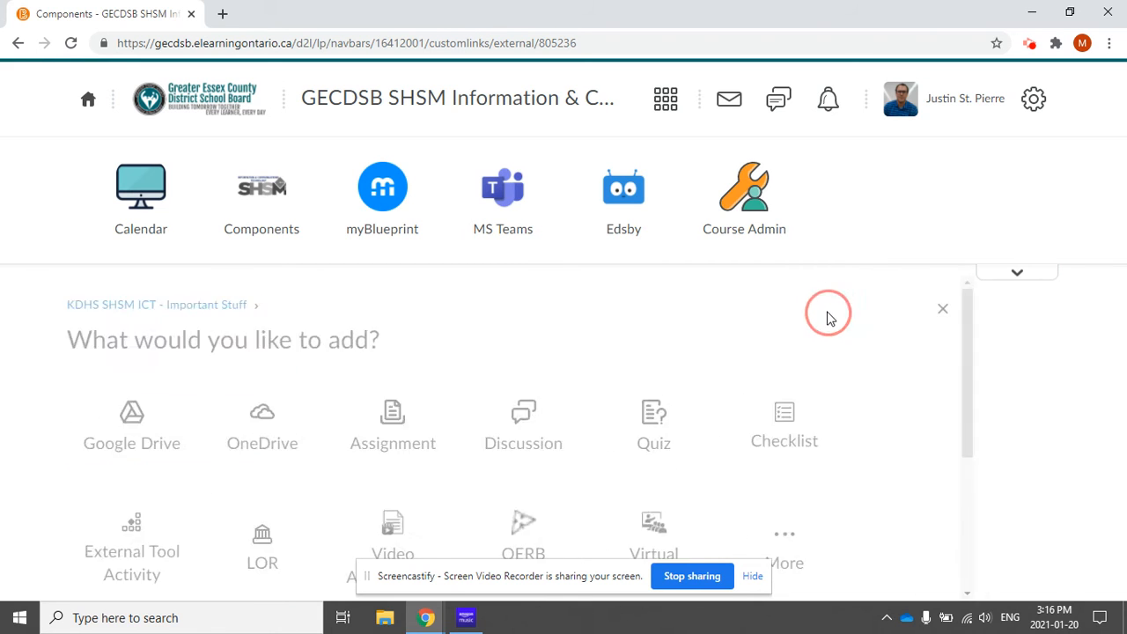
{"action": "left_click", "coordinate": [489, 537]}
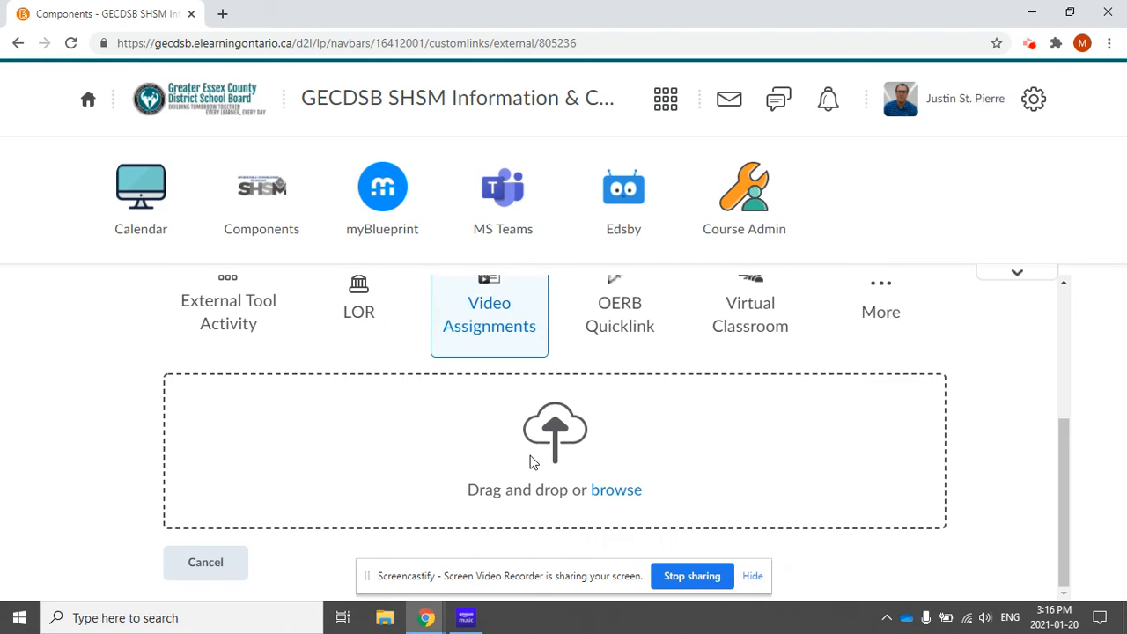
{"action": "left_click", "coordinate": [617, 494]}
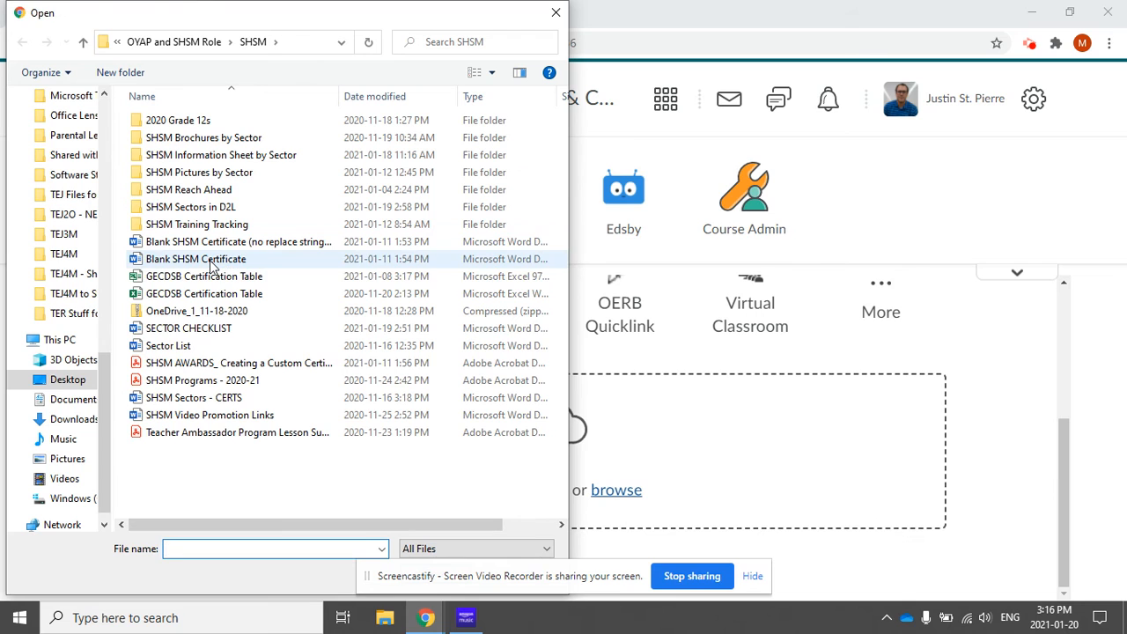
{"action": "double_click", "coordinate": [211, 262]}
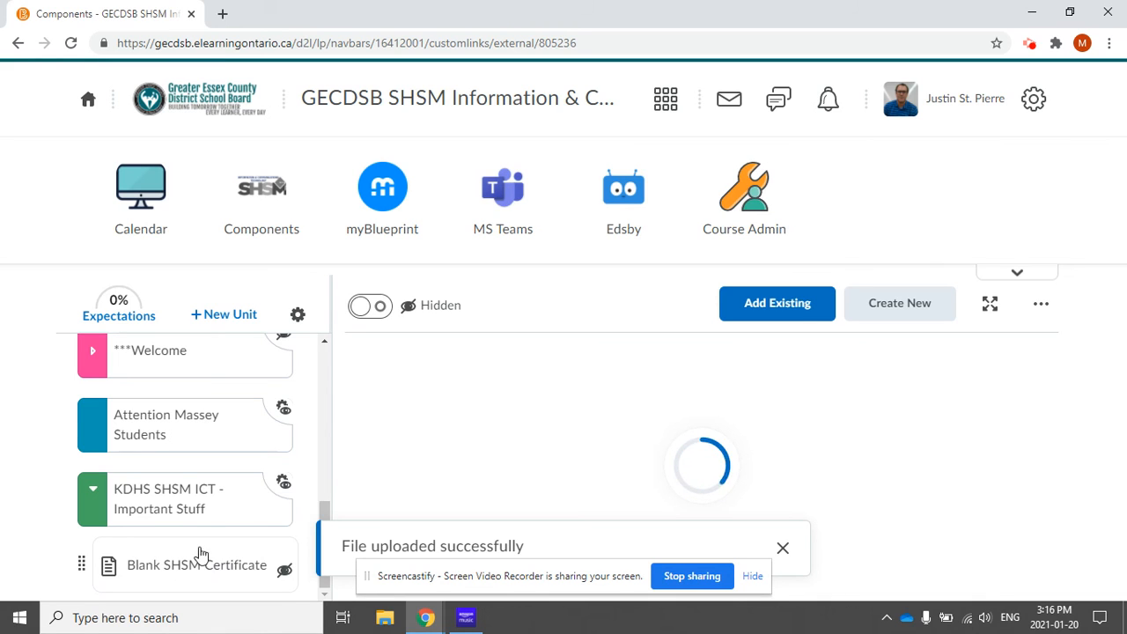
Step: Add the description "Specific" to the KDHS SHSM ICT - Important Stuff unit and save it
{"action": "left_click", "coordinate": [164, 510]}
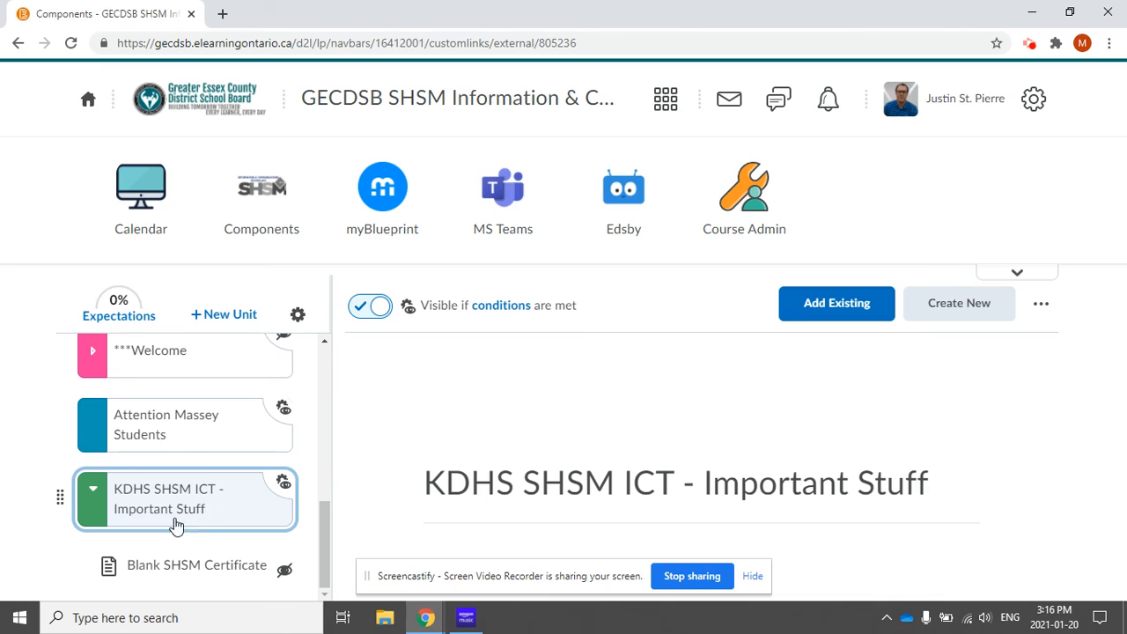
{"action": "left_click", "coordinate": [1042, 304]}
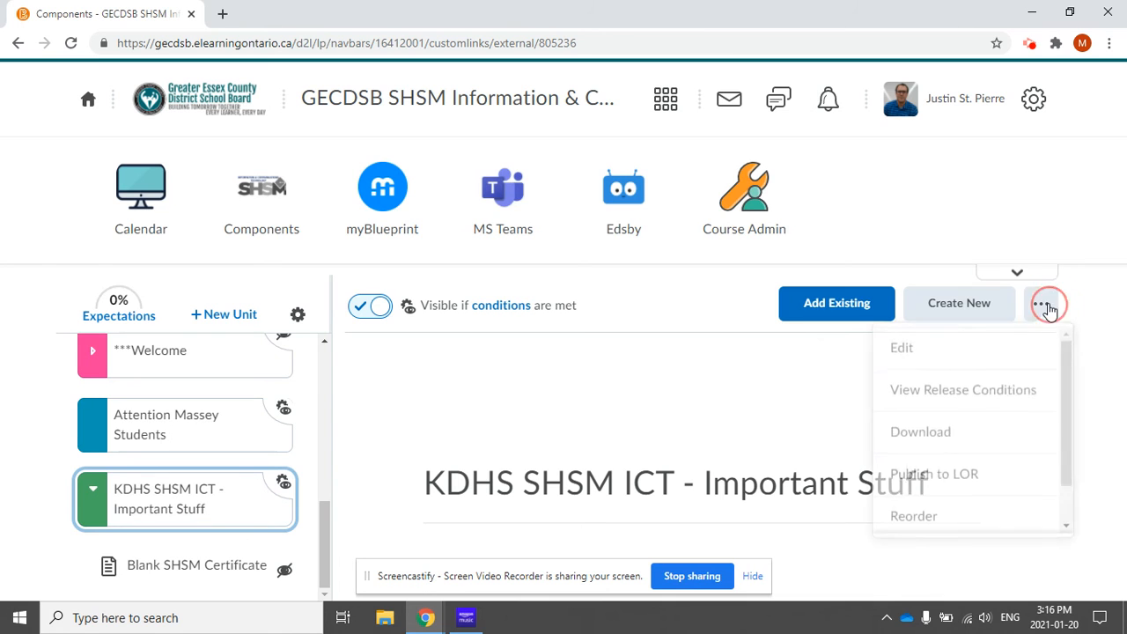
{"action": "left_click", "coordinate": [920, 369]}
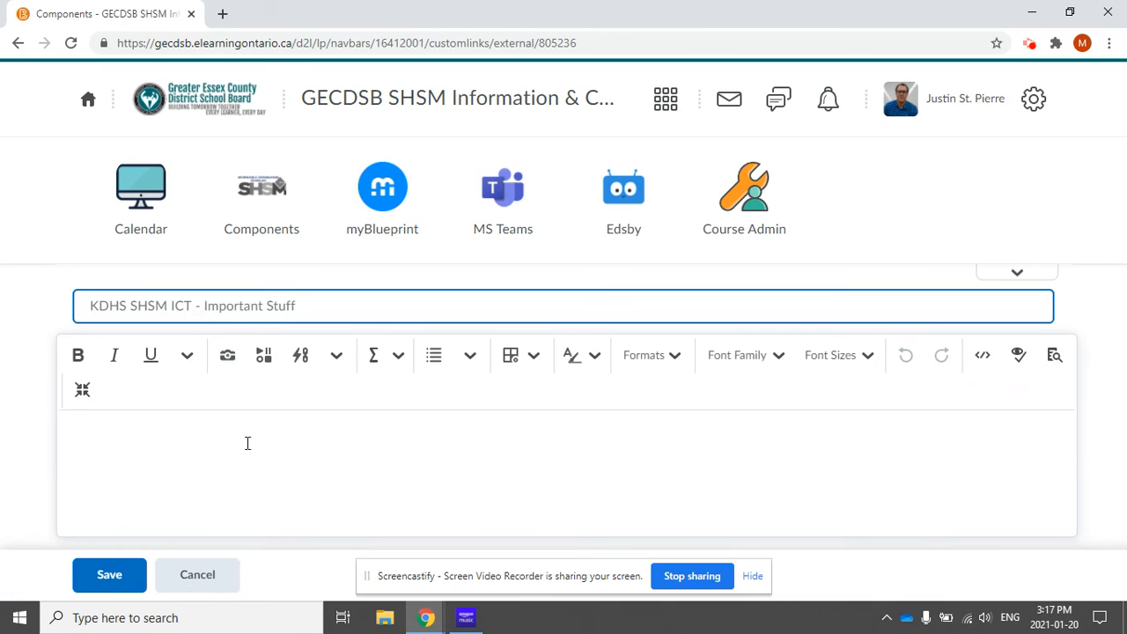
{"action": "left_click", "coordinate": [228, 480]}
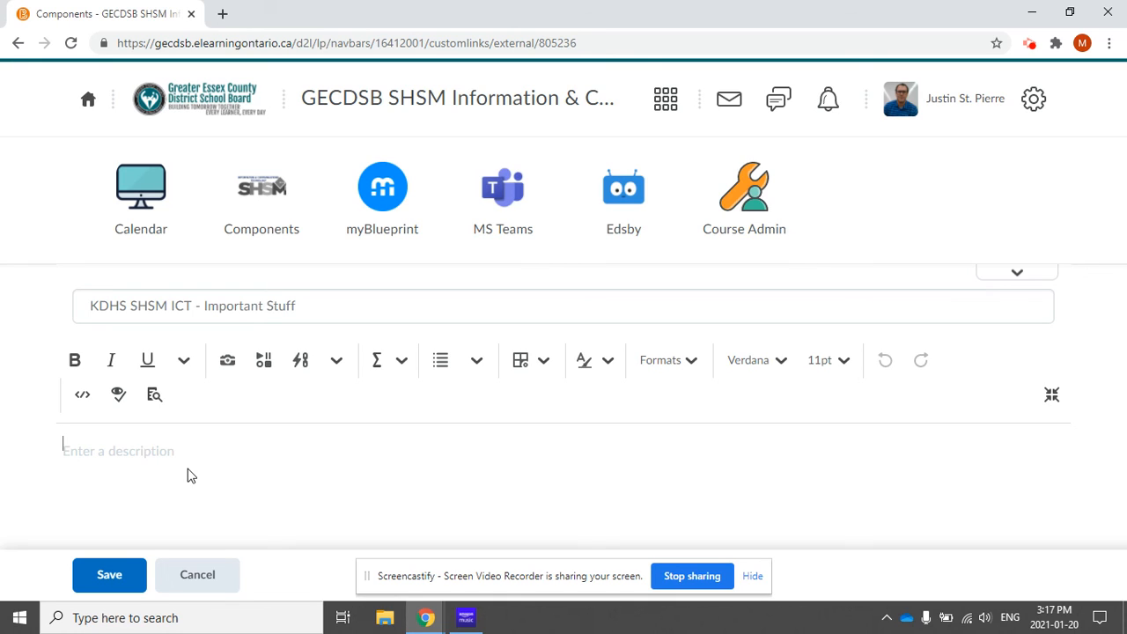
{"action": "type", "text": "Specific"}
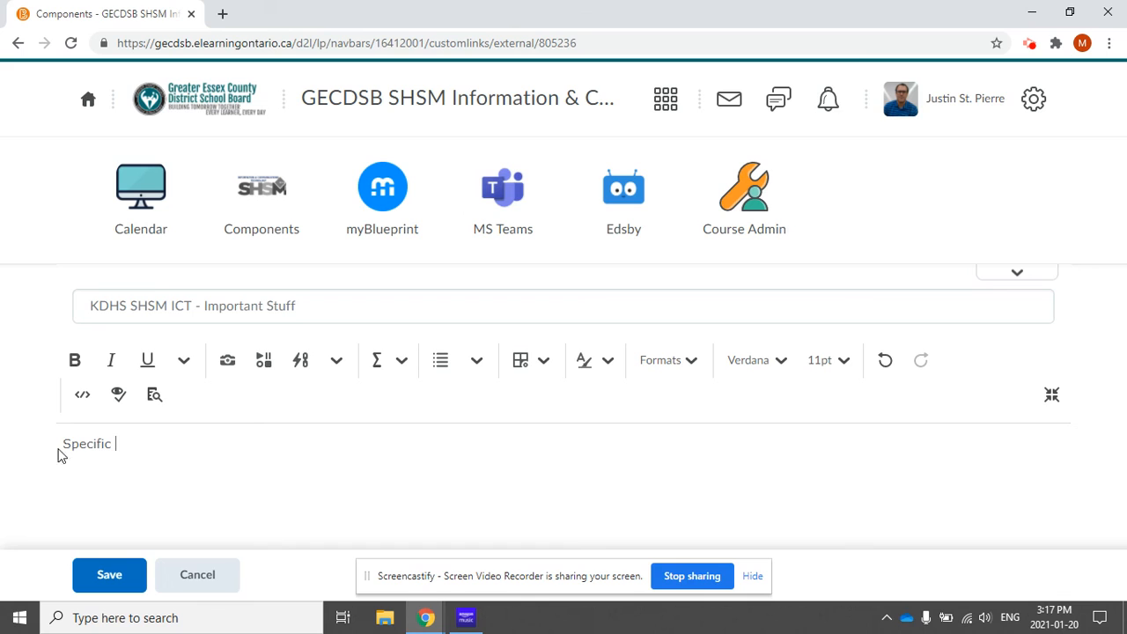
{"action": "left_click", "coordinate": [126, 580]}
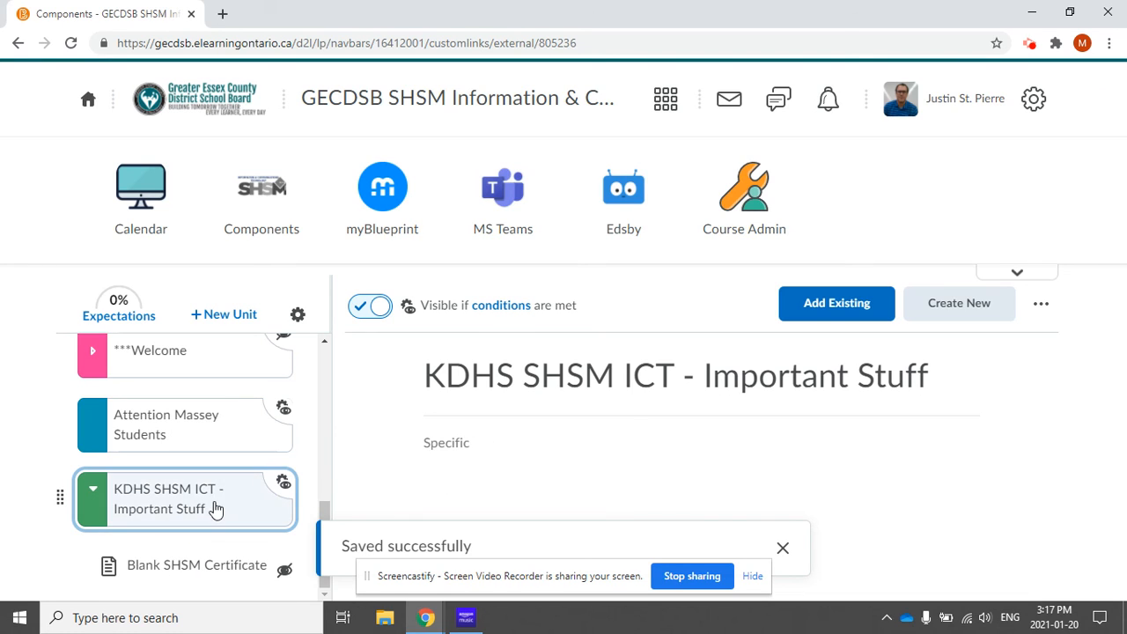
{"action": "left_click", "coordinate": [949, 303]}
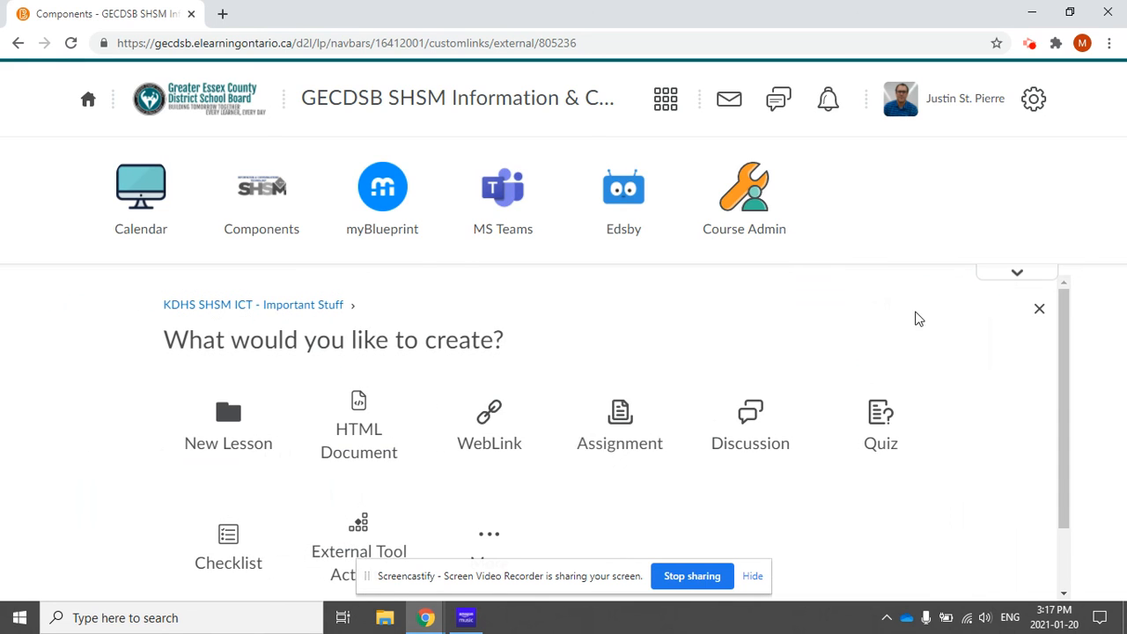
{"action": "left_click", "coordinate": [518, 429]}
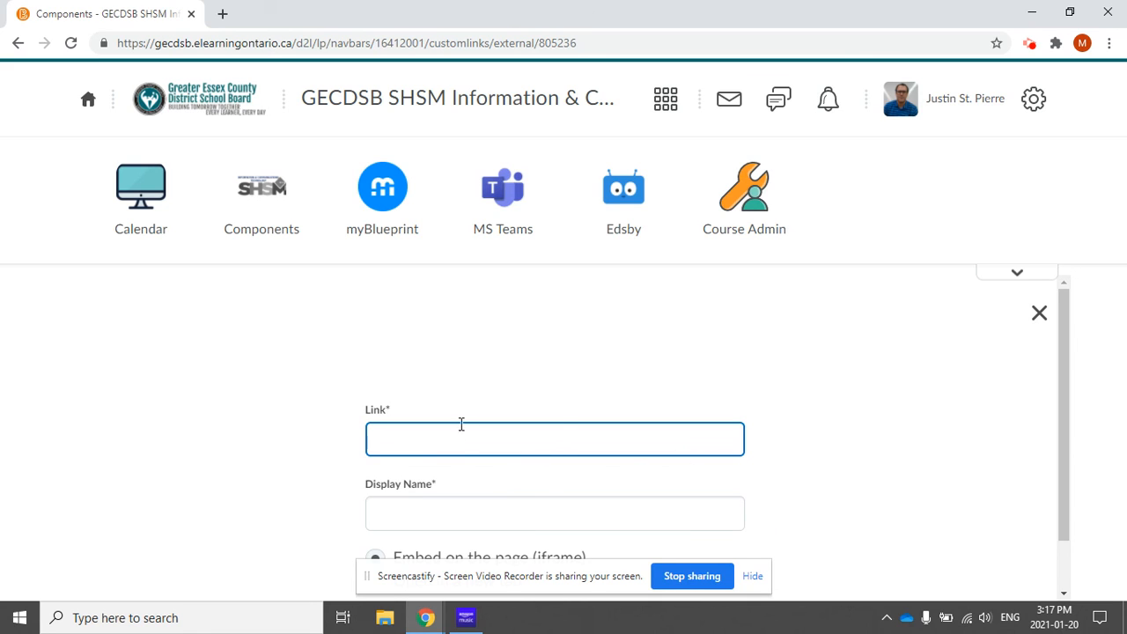
{"action": "left_click", "coordinate": [1042, 319]}
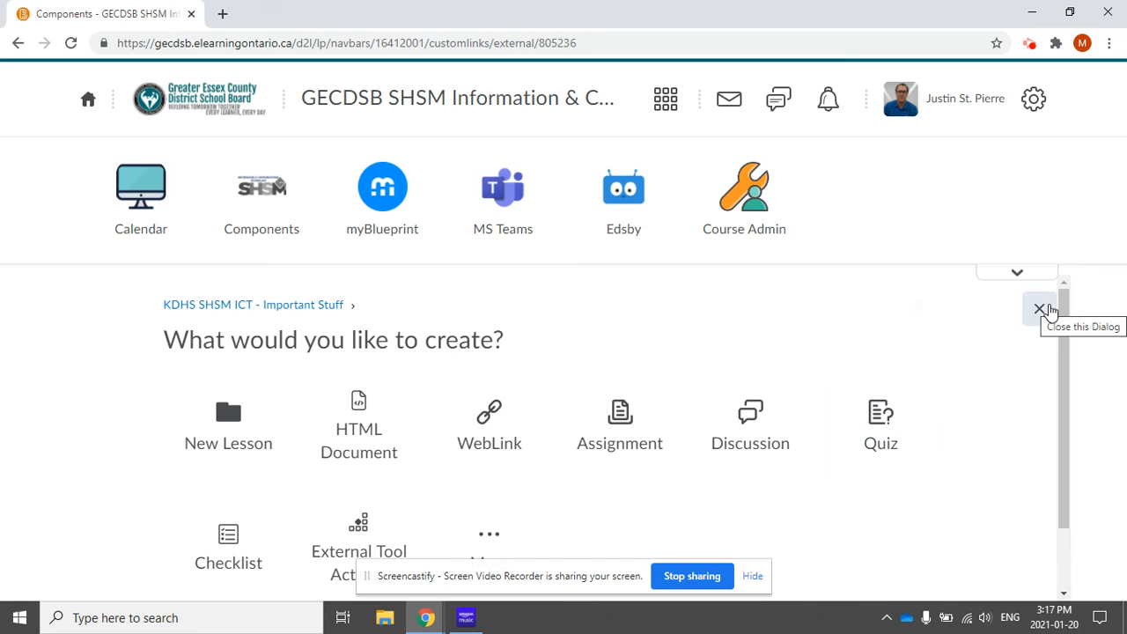
{"action": "left_click", "coordinate": [1046, 311]}
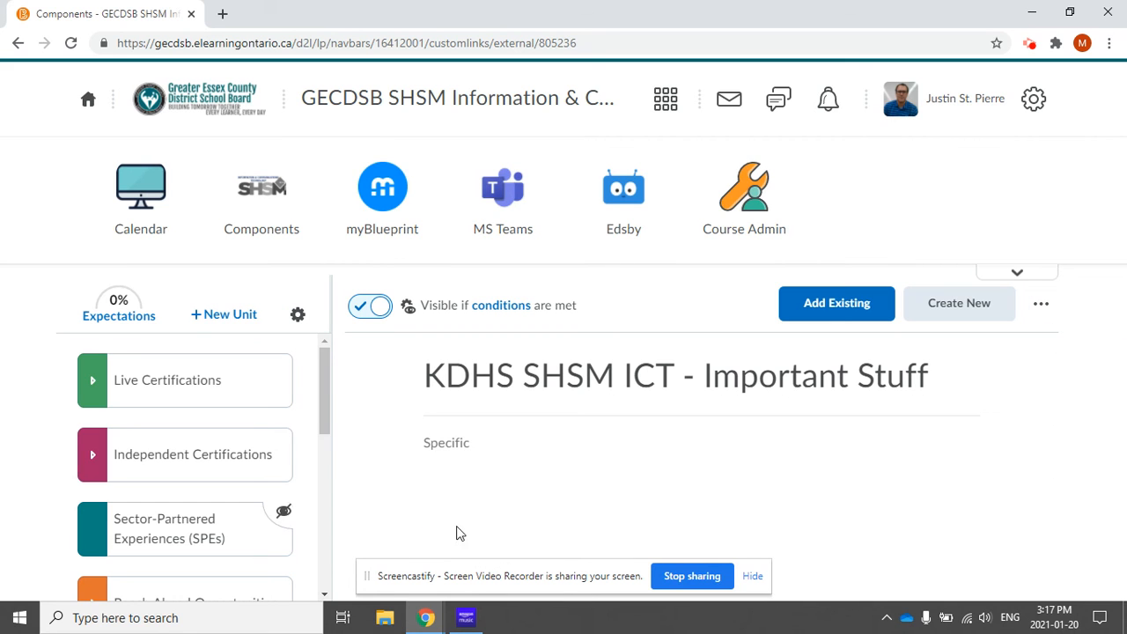
{"action": "scroll", "coordinate": [264, 534], "scroll_direction": "down", "scroll_amount": 10}
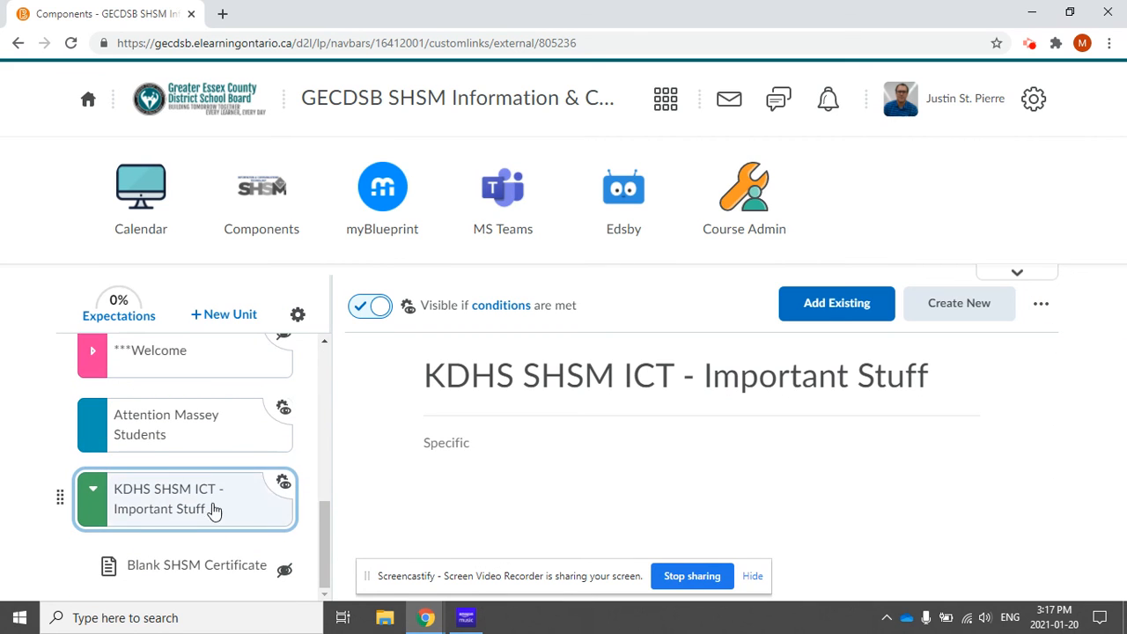